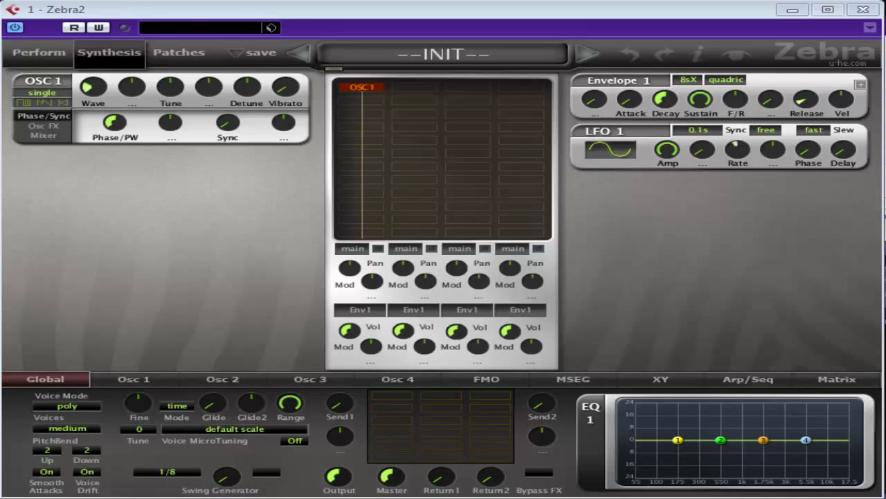
# - Reposition the synth window and switch oscillator 1 to dual mode
pyautogui.moveTo(292, 11); pyautogui.dragTo(179, 26)
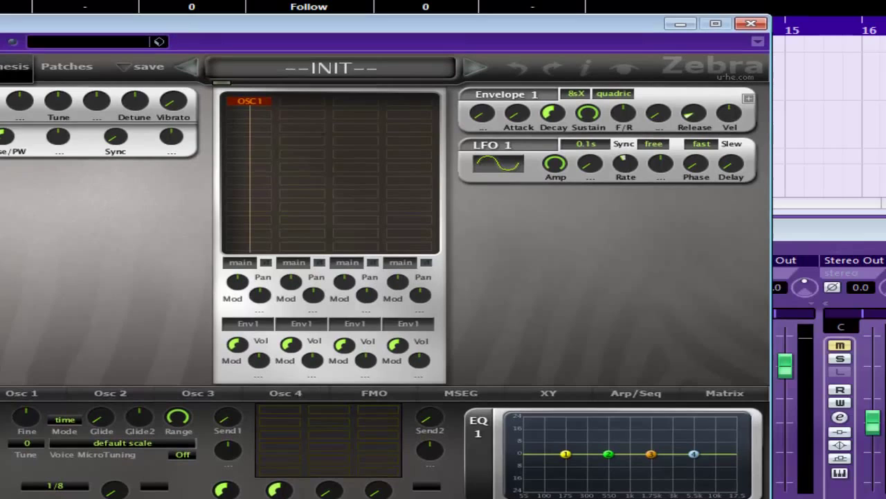
pyautogui.click(1, 101)
pyautogui.click(3, 137)
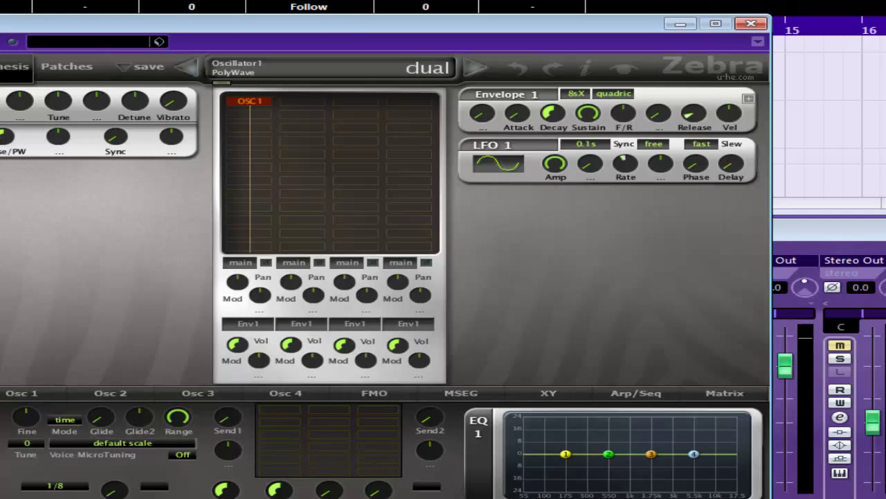
# - Open oscillator 1's wave editor, try Wave 7 and settle on Wave 8 as its waveform
pyautogui.click(36, 396)
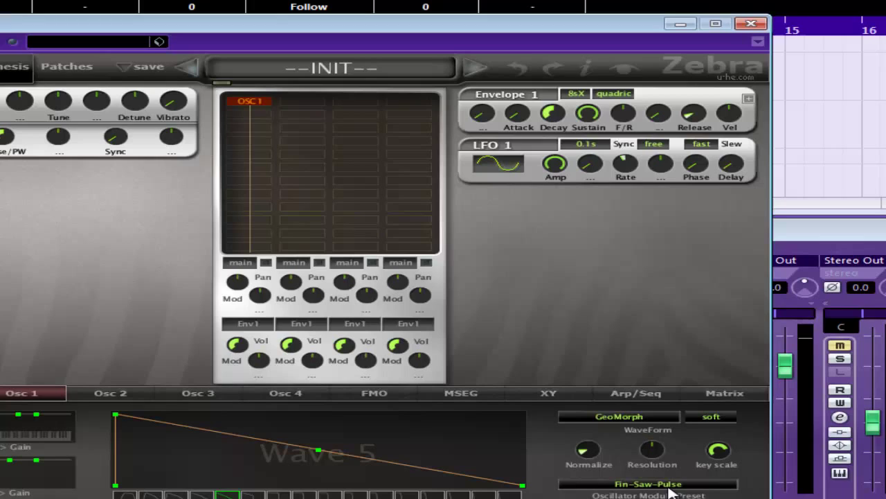
pyautogui.click(279, 496)
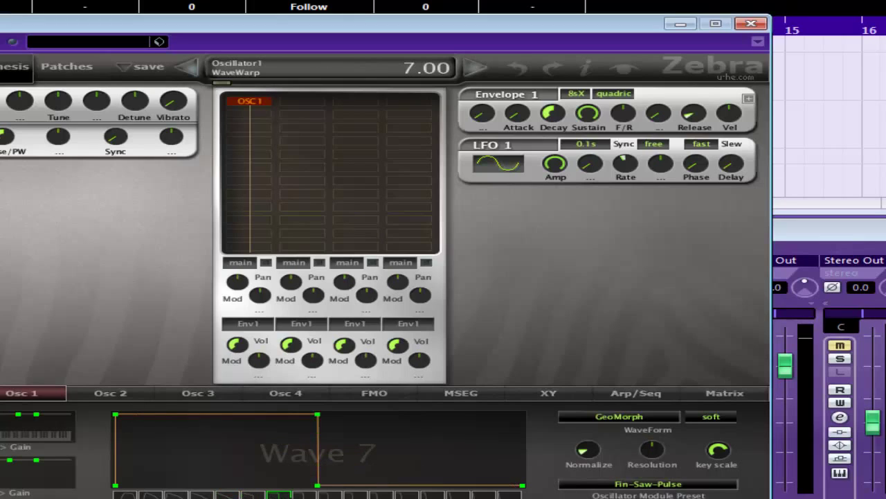
pyautogui.click(304, 495)
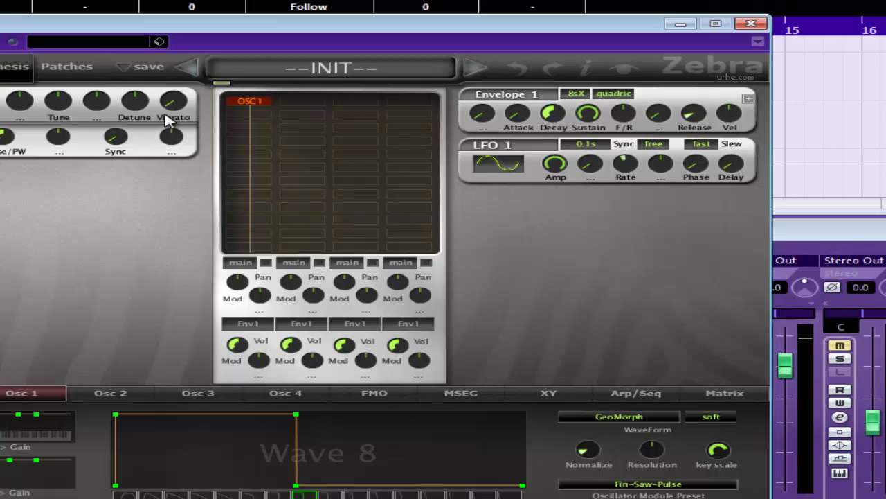
# - Raise oscillator 1's detune slightly and lower its tune
pyautogui.moveTo(139, 112); pyautogui.dragTo(146, 98)
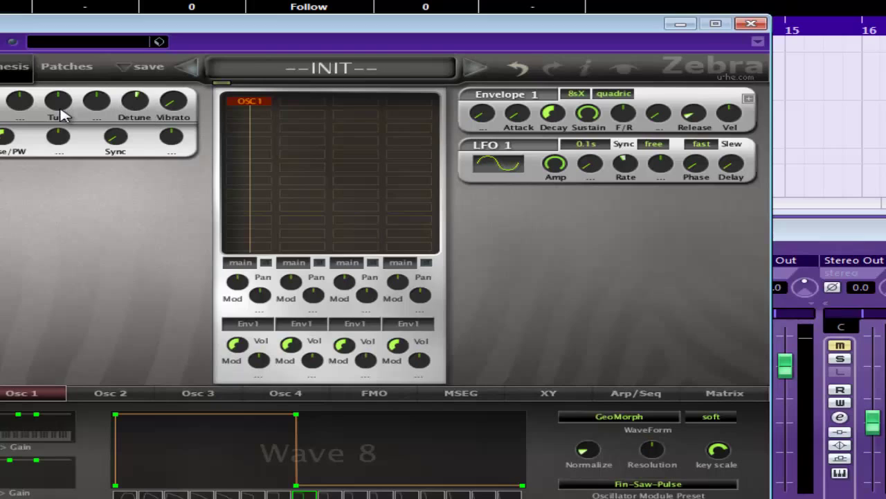
pyautogui.moveTo(62, 115); pyautogui.dragTo(66, 132)
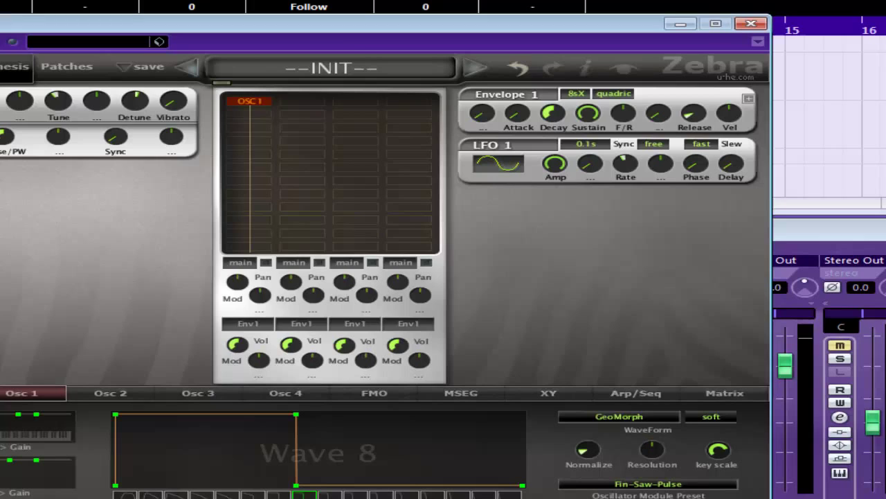
# - Add a VCF1 filter below OSC1 in the module grid and set its type to RezBand
pyautogui.click(245, 128)
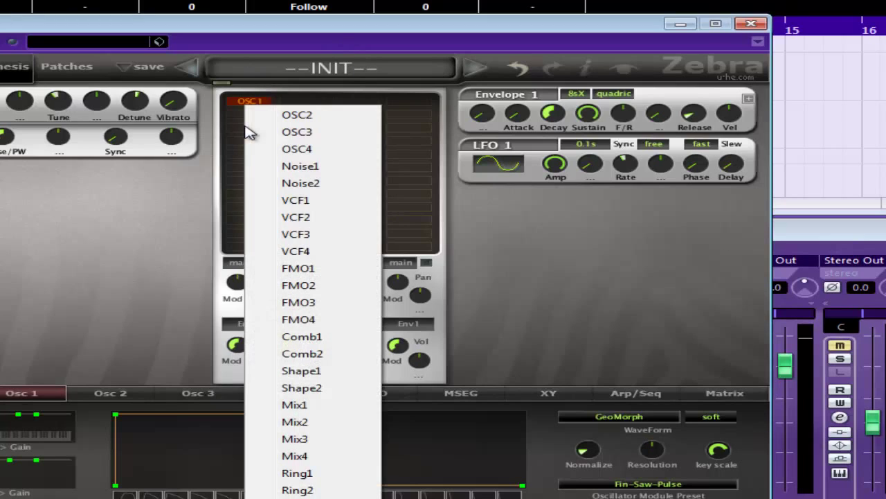
pyautogui.click(293, 200)
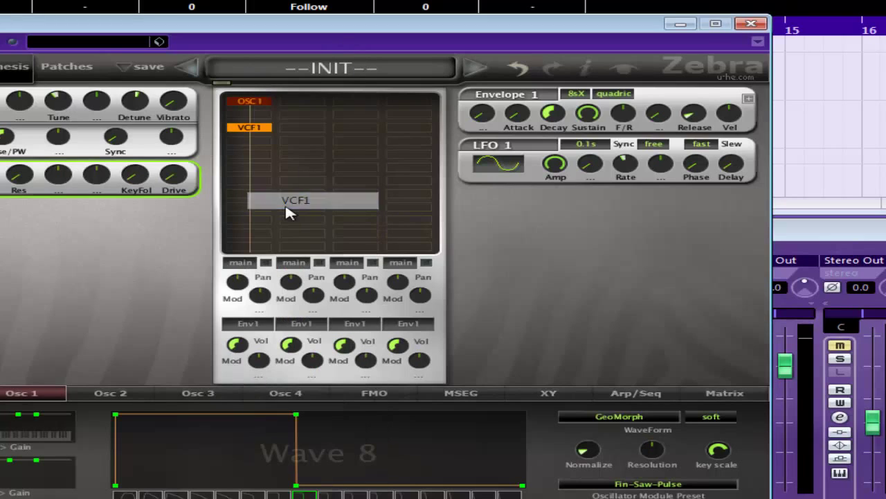
pyautogui.click(6, 183)
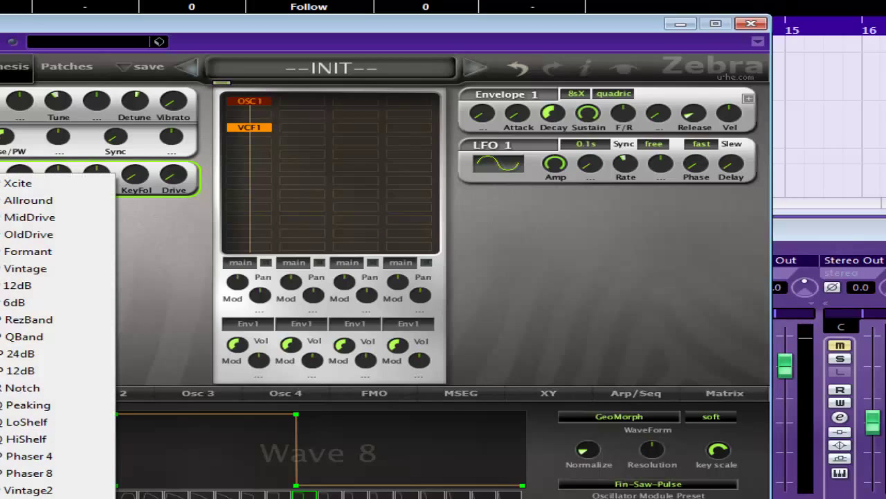
pyautogui.click(28, 320)
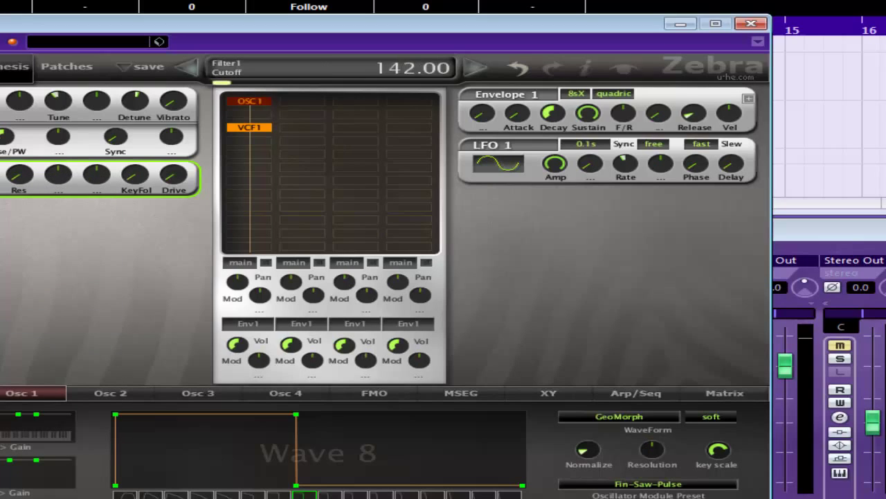
# - Lower VCF1's cutoff and raise its resonance to 12
pyautogui.moveTo(0, 175); pyautogui.dragTo(0, 229)
pyautogui.moveTo(2, 182); pyautogui.dragTo(36, 167)
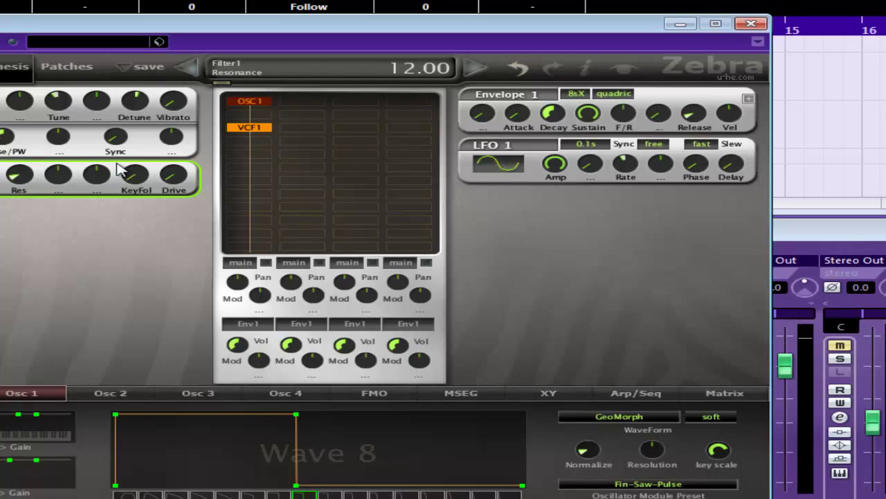
# - Assign LfoG1 as VCF1's first modulation source and give LFO Global 1 a triangle waveform synced to 3/1
pyautogui.click(61, 184)
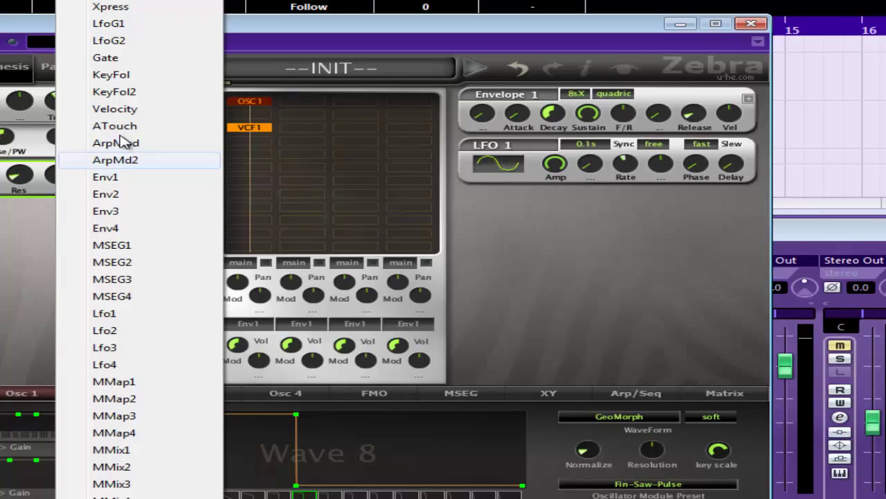
pyautogui.click(158, 25)
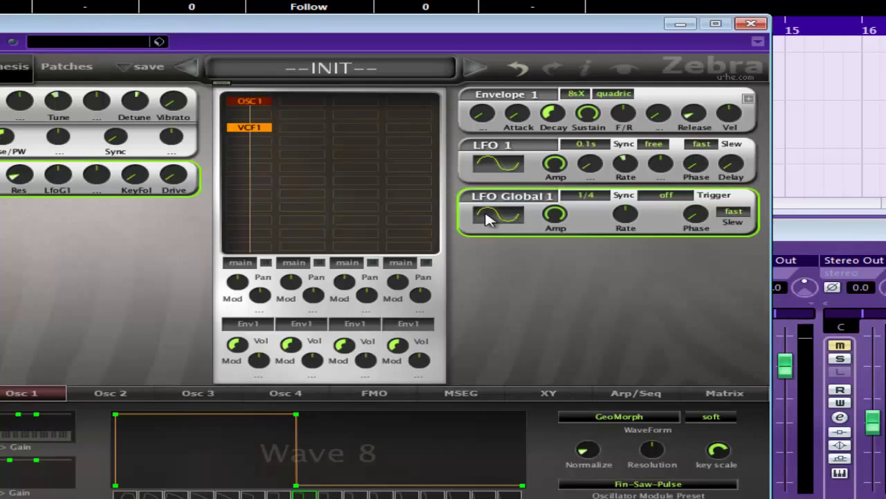
pyautogui.click(486, 214)
pyautogui.click(517, 237)
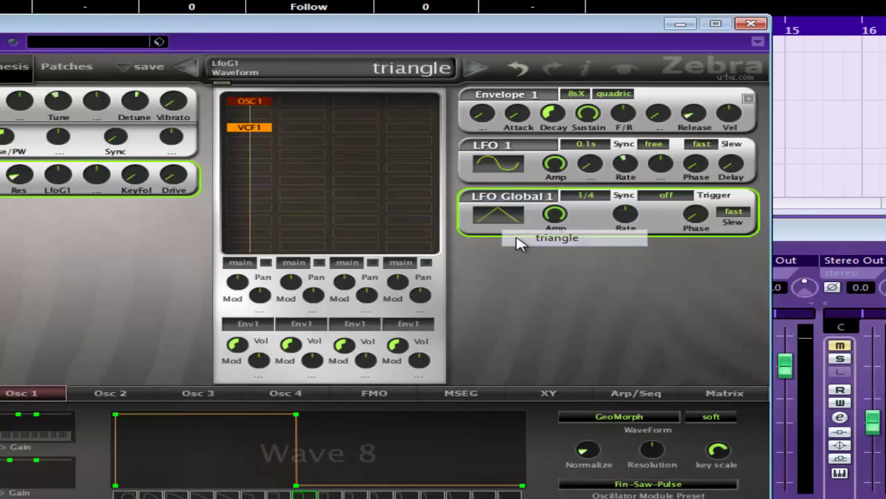
pyautogui.click(592, 198)
pyautogui.click(636, 473)
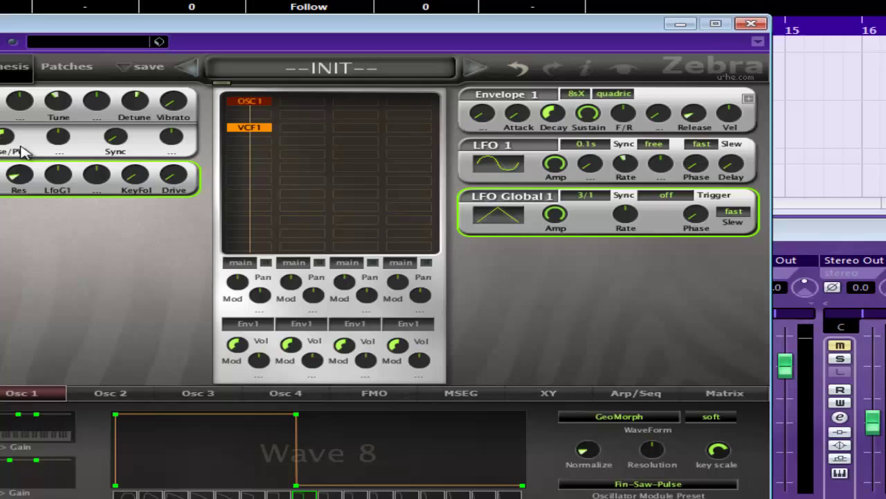
# - Increase VCF1's resonance and LfoG1 modulation depth, and nudge LFO Global 1's rate up slightly
pyautogui.moveTo(23, 179); pyautogui.dragTo(77, 111)
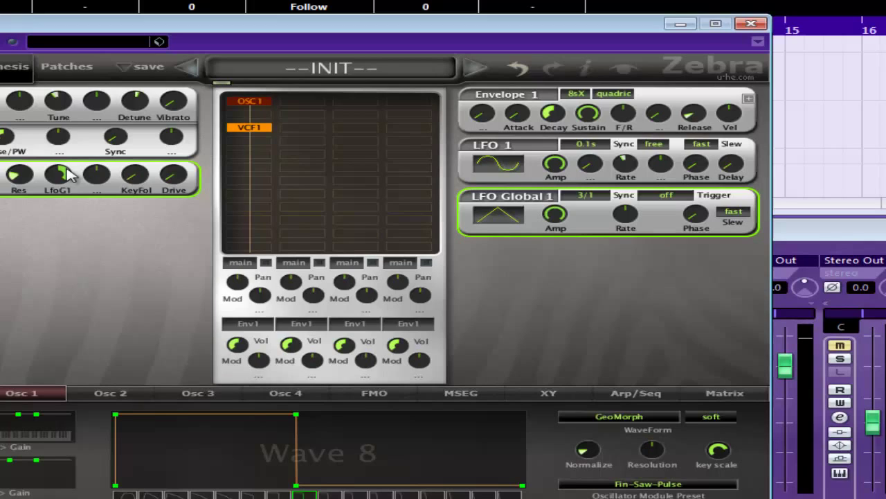
pyautogui.moveTo(2, 178); pyautogui.dragTo(19, 153)
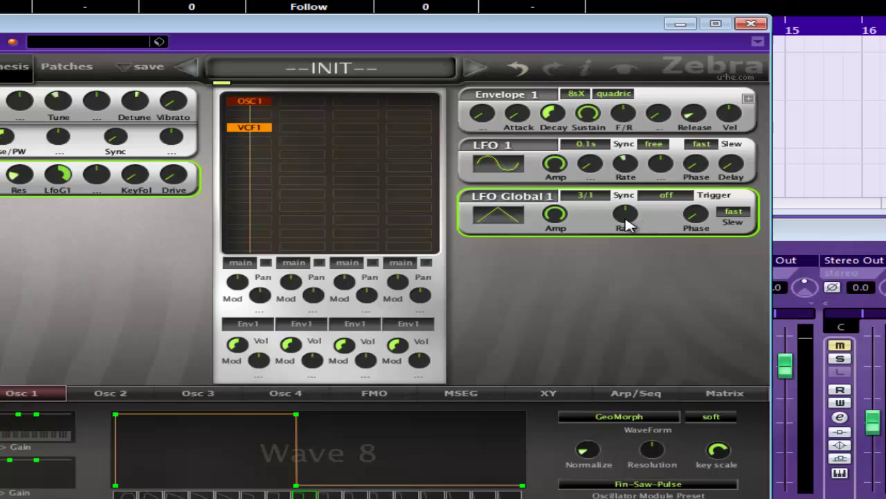
pyautogui.moveTo(626, 223); pyautogui.dragTo(631, 217)
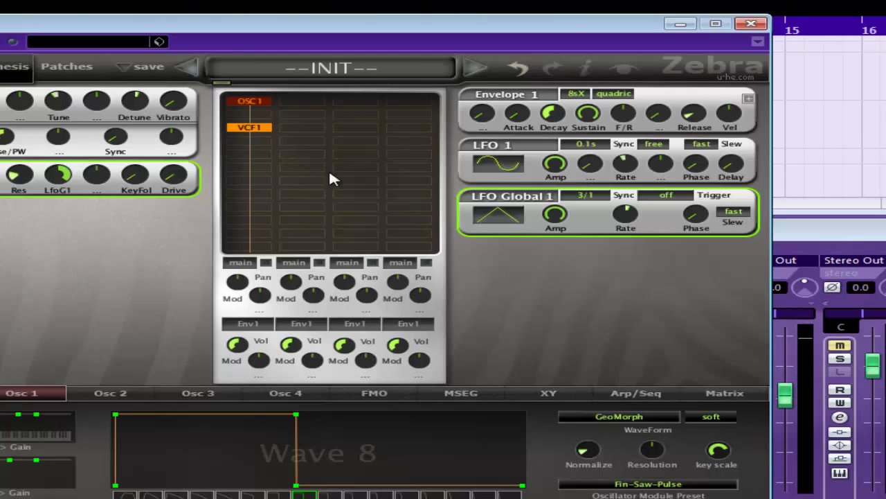
# - Set the first modulation matrix slot's target to Filter1 Cutoff and choose its modulation source
pyautogui.click(740, 393)
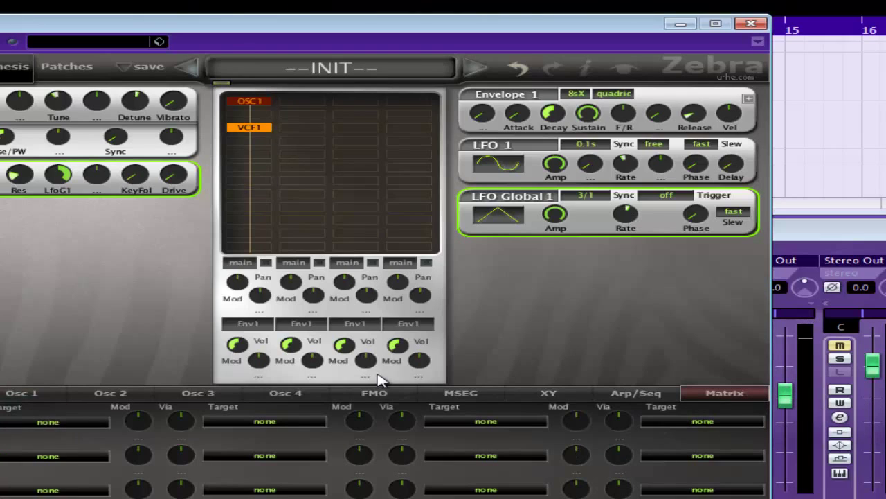
pyautogui.click(23, 417)
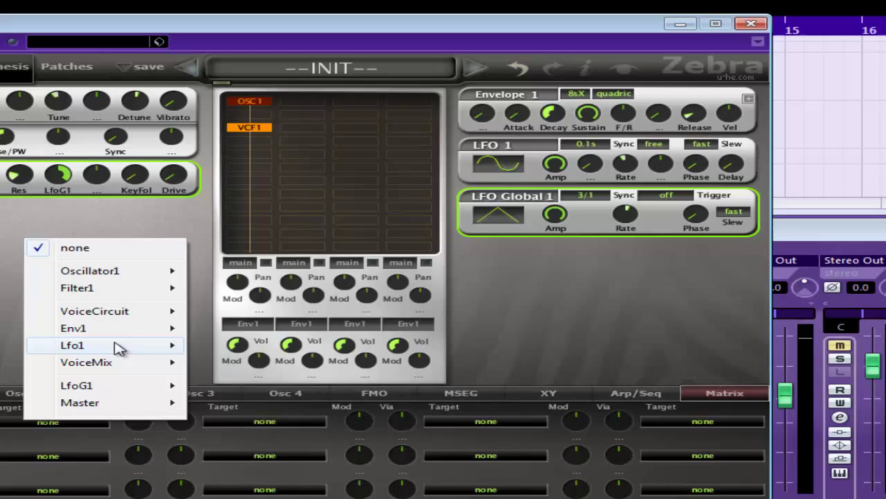
pyautogui.moveTo(120, 347)
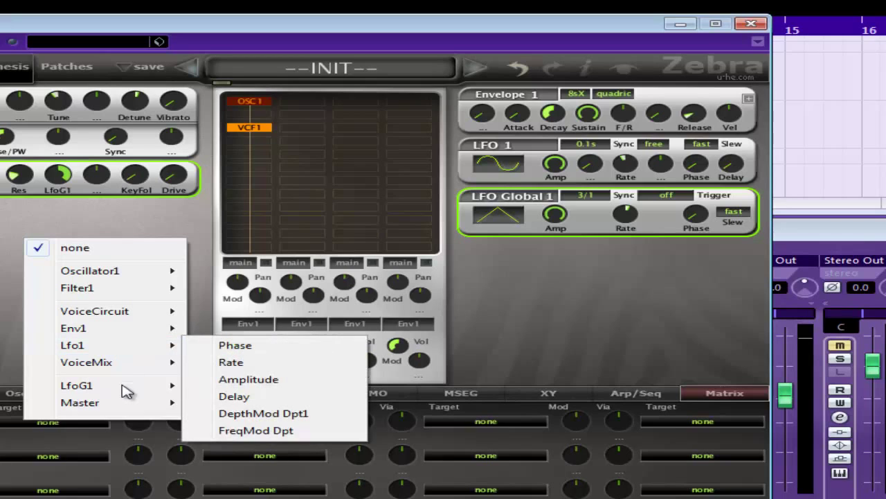
pyautogui.moveTo(159, 387)
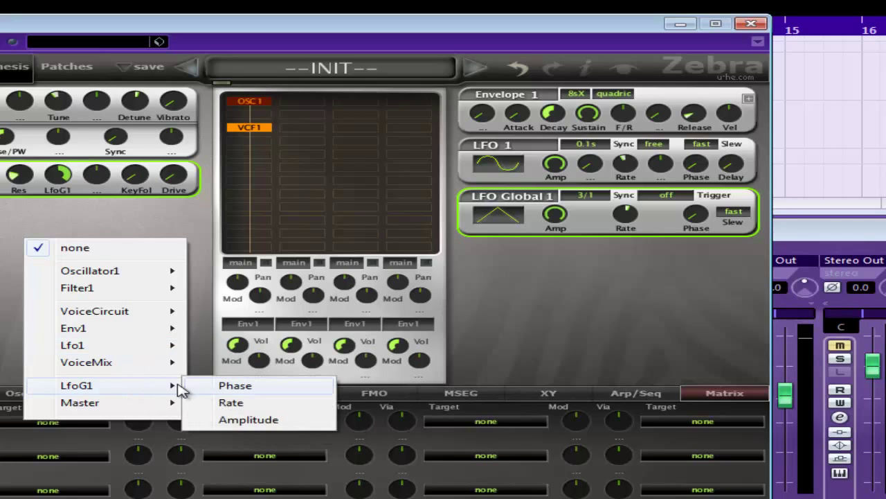
pyautogui.click(13, 421)
pyautogui.moveTo(113, 293)
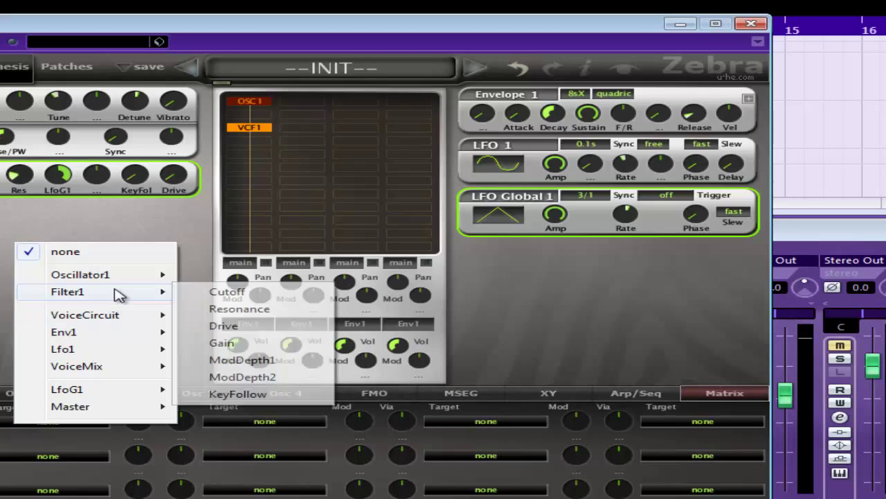
pyautogui.click(232, 292)
pyautogui.click(1, 436)
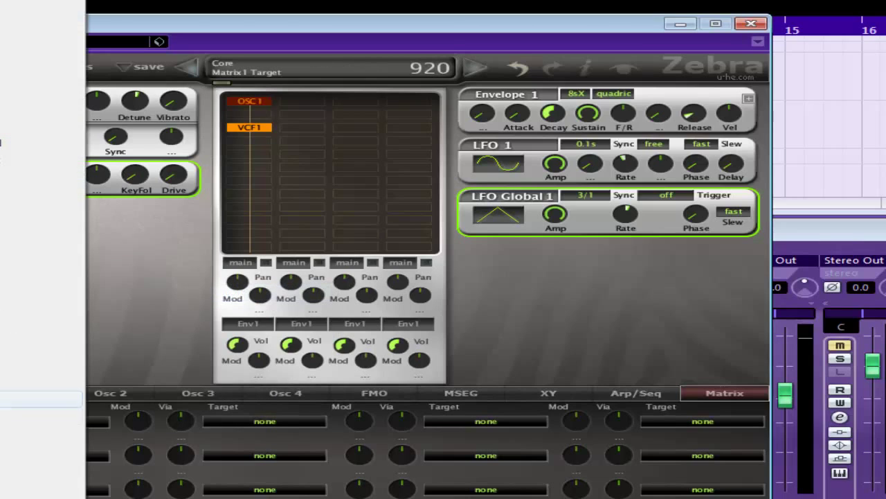
pyautogui.click(15, 25)
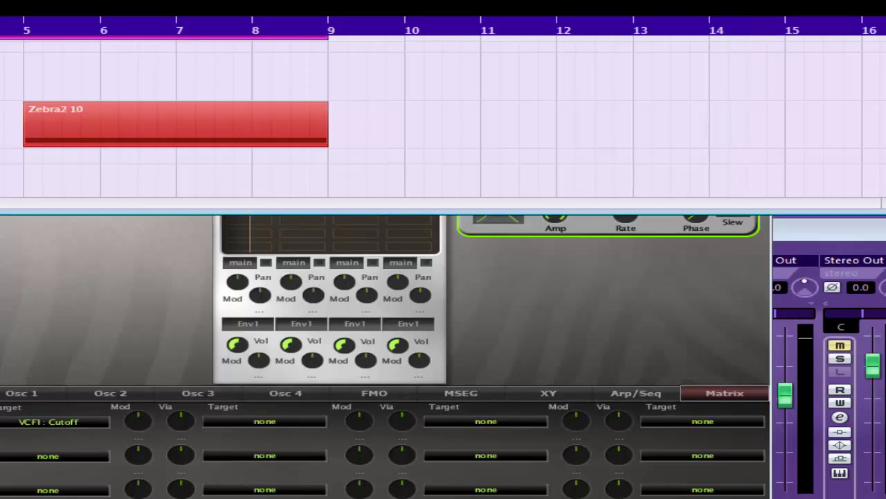
# - Check the track in the mixer and the Zebra2 10 part's notes in the key editor, and return to the synth window
pyautogui.click(4, 318)
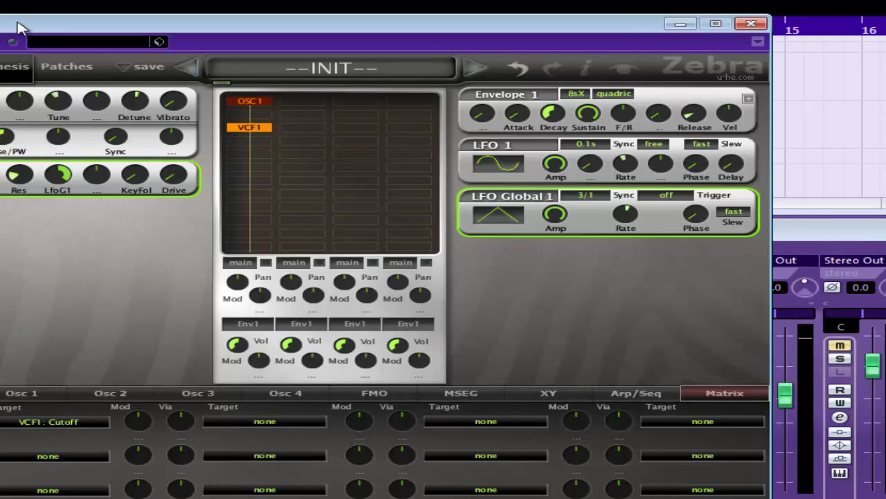
pyautogui.moveTo(20, 28); pyautogui.dragTo(72, 28)
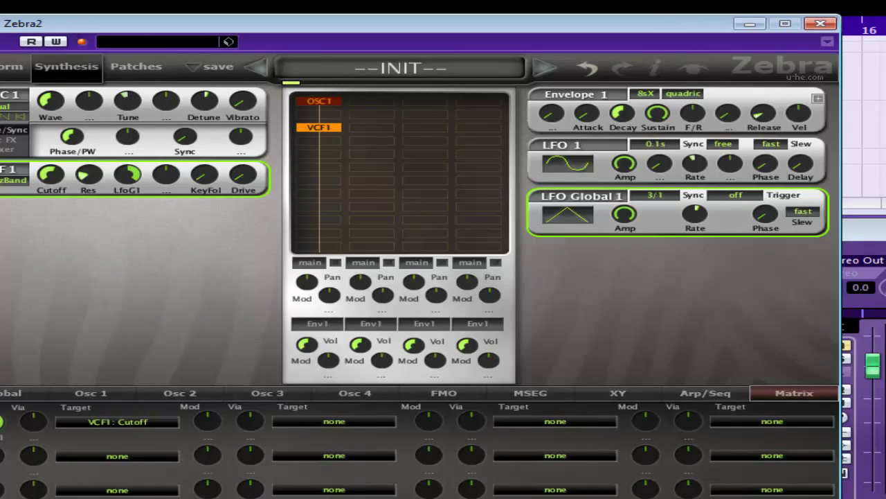
pyautogui.press('F3')
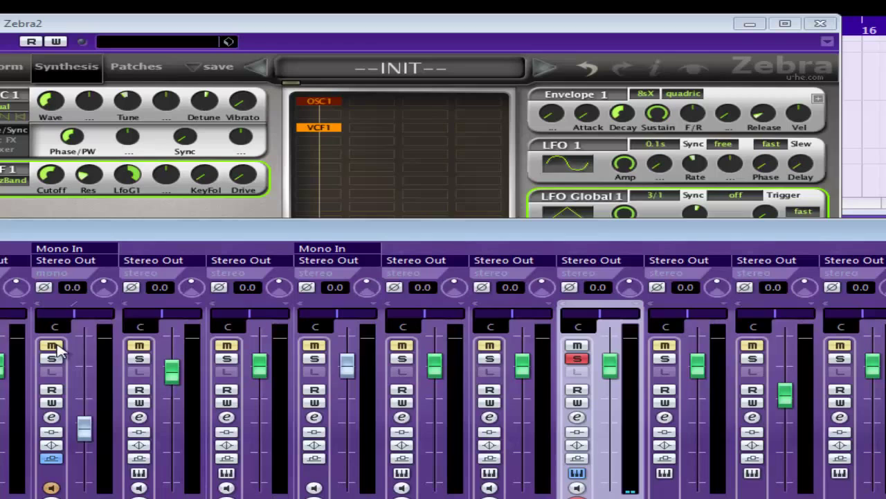
pyautogui.click(361, 38)
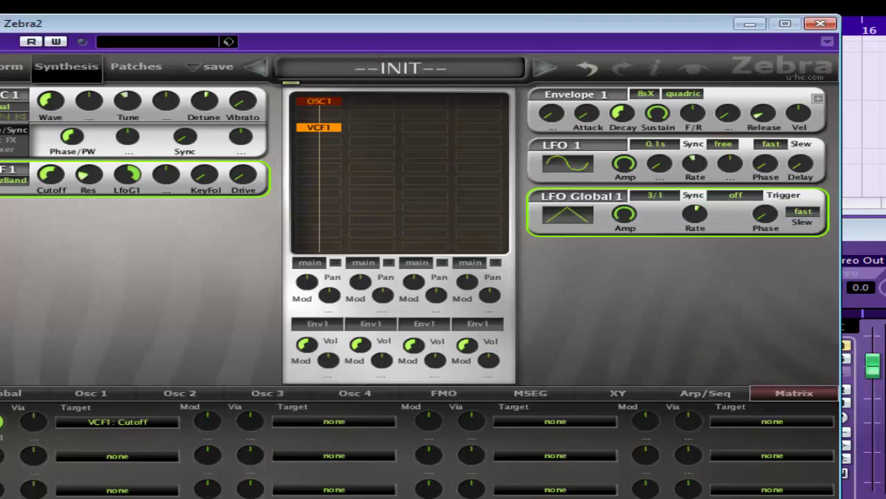
pyautogui.hotkey('alt', 'Tab')
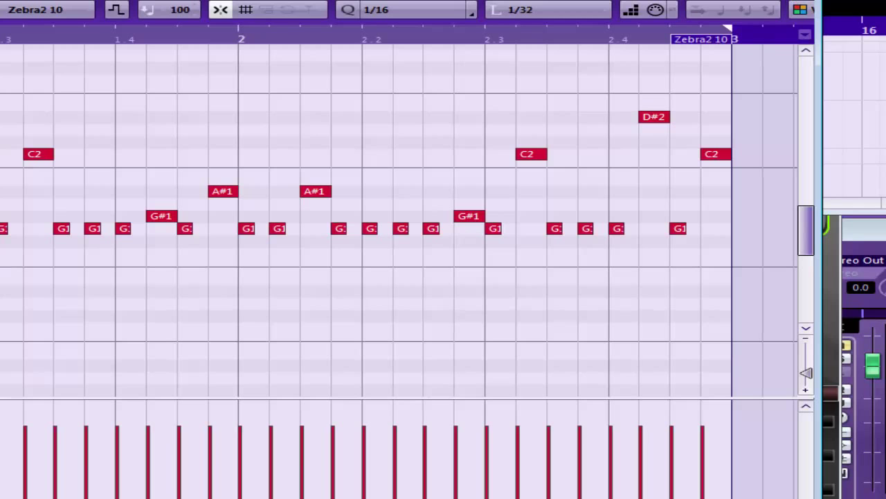
pyautogui.click(808, 3)
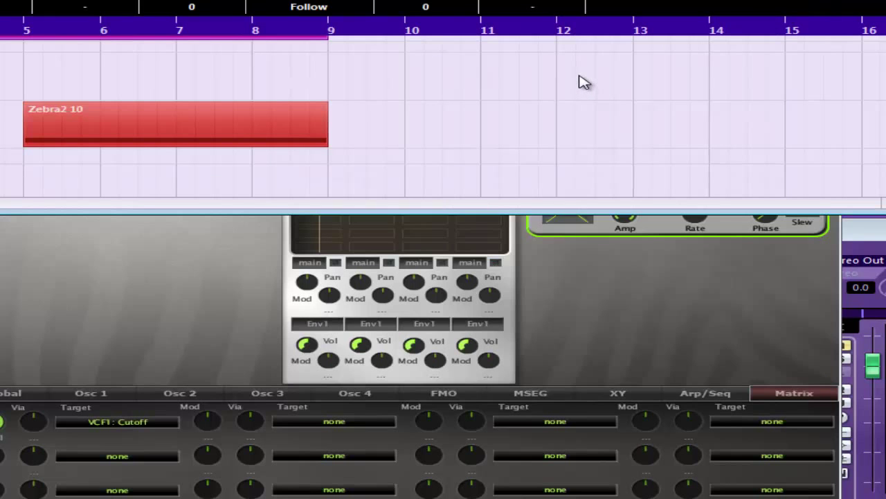
pyautogui.click(203, 302)
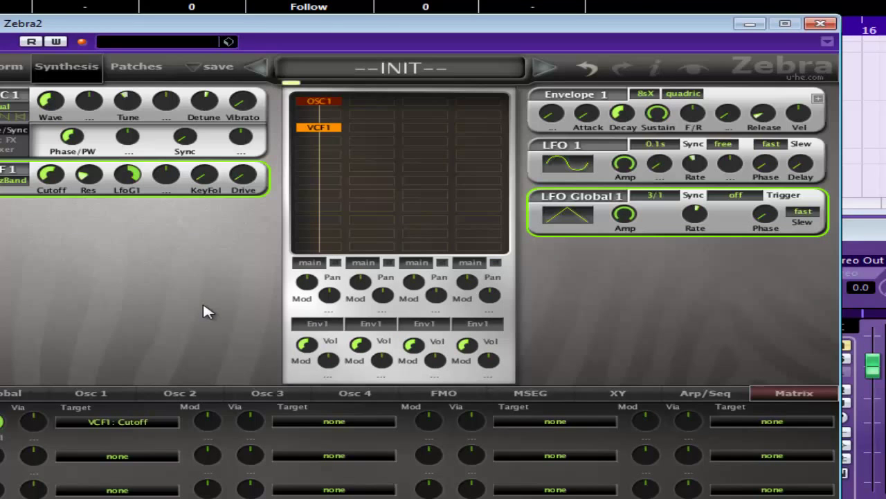
# - Reposition the synth window and lower LFO Global 1's amplitude to about 65.5
pyautogui.moveTo(250, 28); pyautogui.dragTo(206, 7)
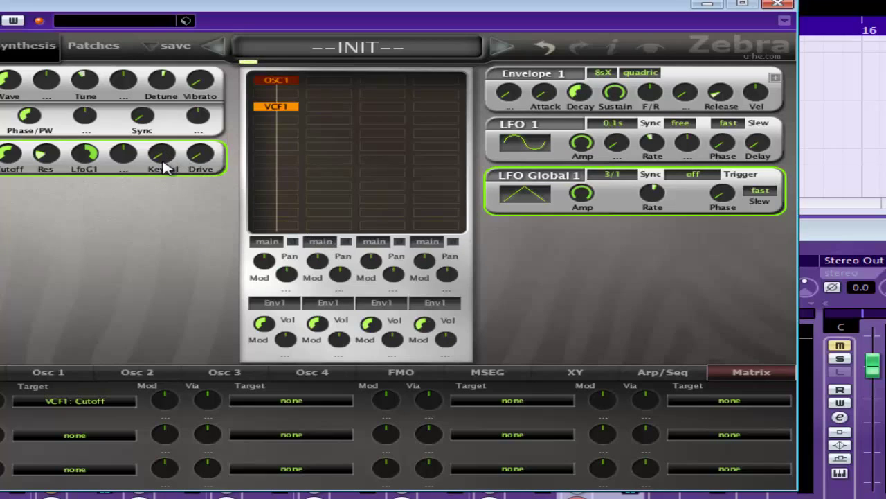
pyautogui.moveTo(577, 196); pyautogui.dragTo(564, 240)
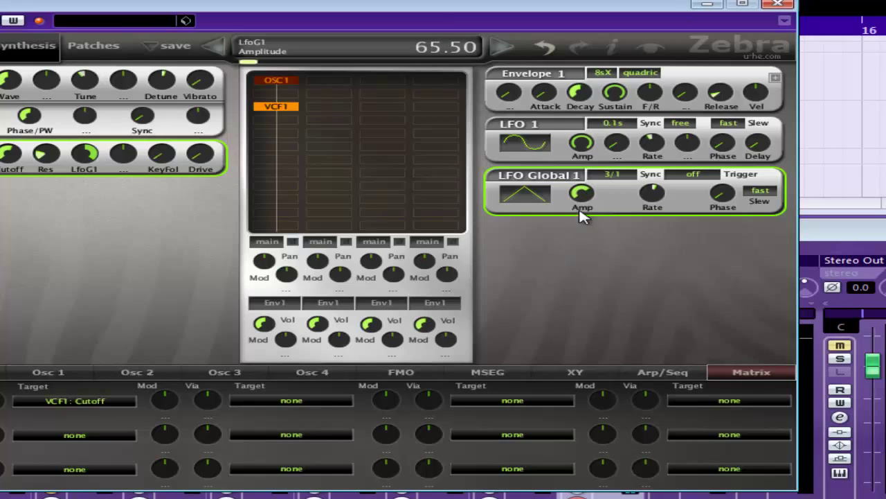
# - Lower LFO Global 1's amplitude and VCF1's cutoff, with the LfoG1 depth at 66 and the first matrix slot's depth at 36
pyautogui.moveTo(584, 199); pyautogui.dragTo(585, 262)
pyautogui.moveTo(87, 193); pyautogui.dragTo(87, 195)
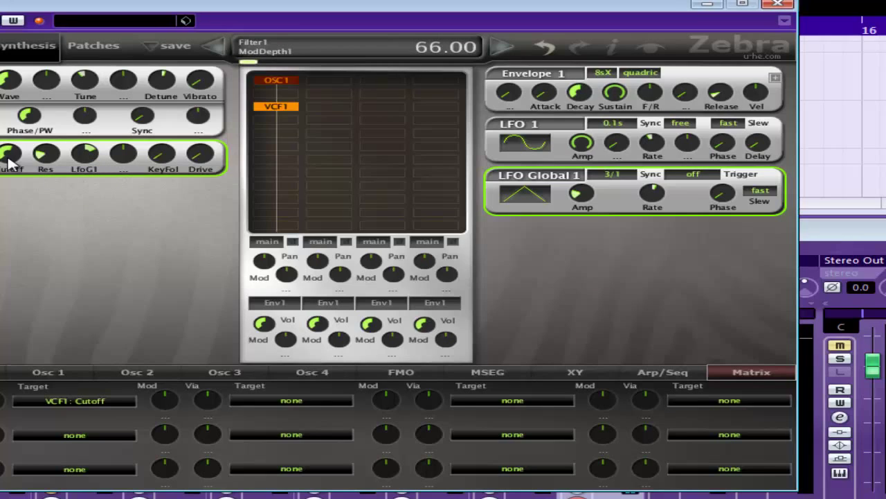
pyautogui.moveTo(7, 158); pyautogui.dragTo(6, 177)
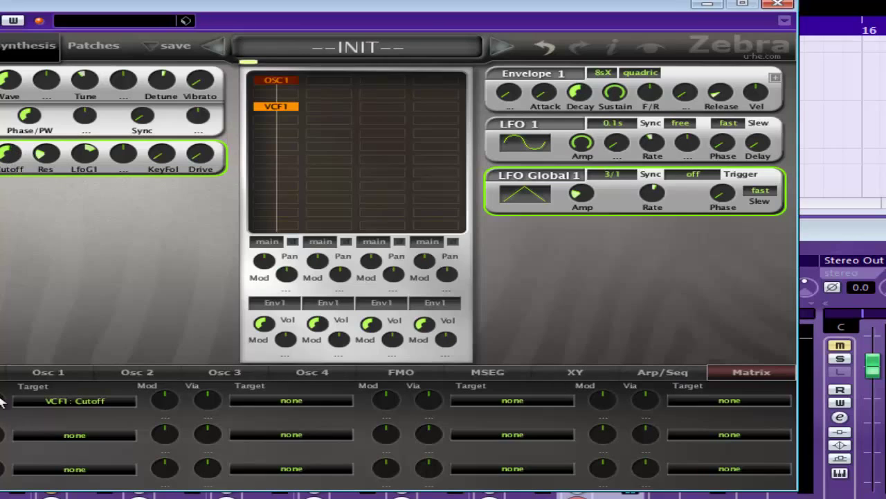
pyautogui.moveTo(2, 400); pyautogui.dragTo(2, 449)
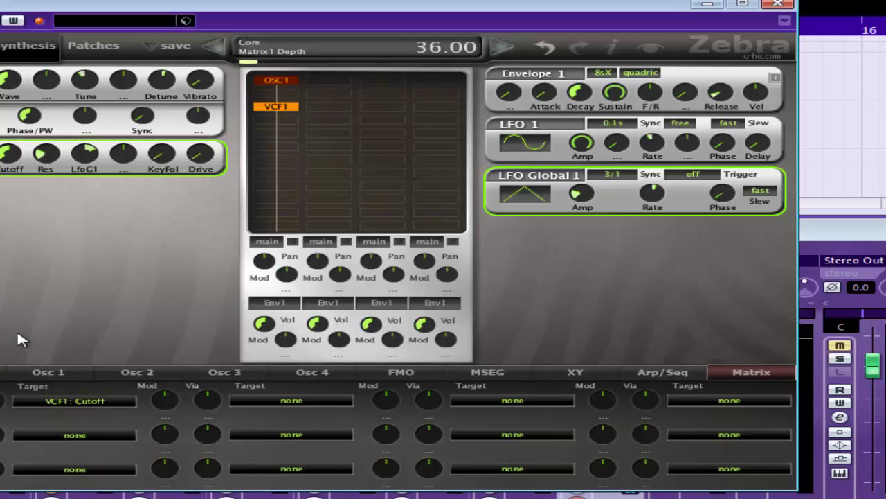
# - Raise VCF1's key follow to full, readjust its LfoG1 depth and cutoff, and set the first matrix slot's depth to 22
pyautogui.moveTo(1, 196); pyautogui.dragTo(97, 154)
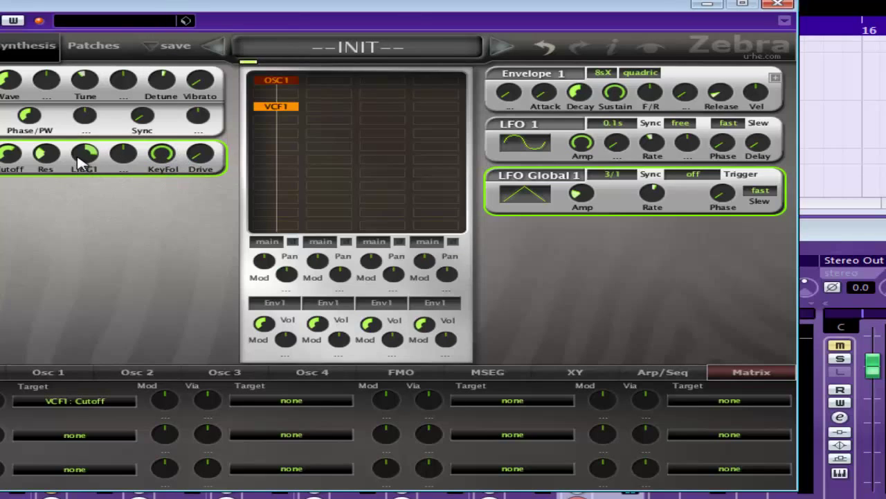
pyautogui.moveTo(82, 163); pyautogui.dragTo(84, 186)
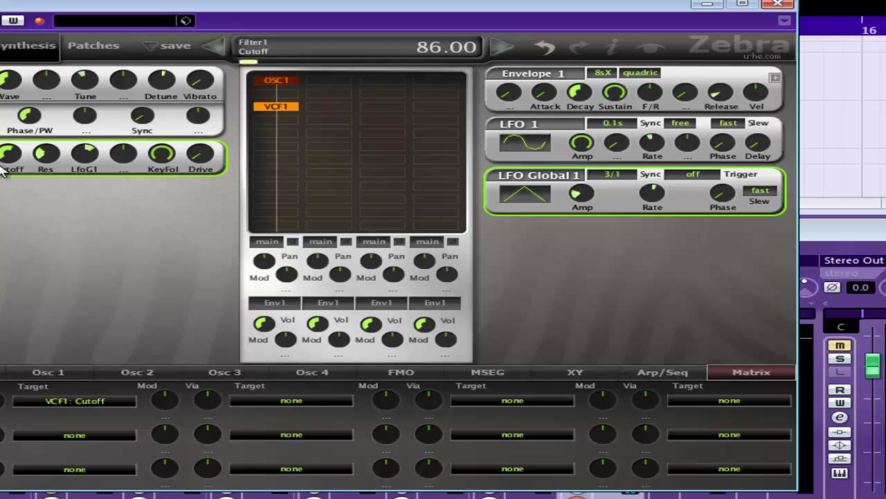
pyautogui.moveTo(7, 160); pyautogui.dragTo(11, 223)
pyautogui.moveTo(1, 400); pyautogui.dragTo(2, 428)
pyautogui.moveTo(165, 415); pyautogui.dragTo(164, 416)
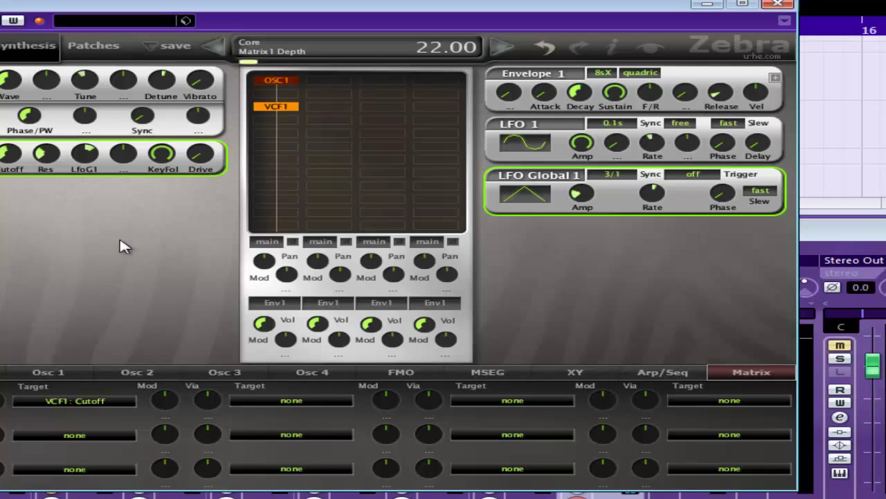
# - Reduce VCF1's key follow to 64.5, touch up its resonance, and raise LFO Global 1's amplitude to full
pyautogui.moveTo(163, 155); pyautogui.dragTo(153, 207)
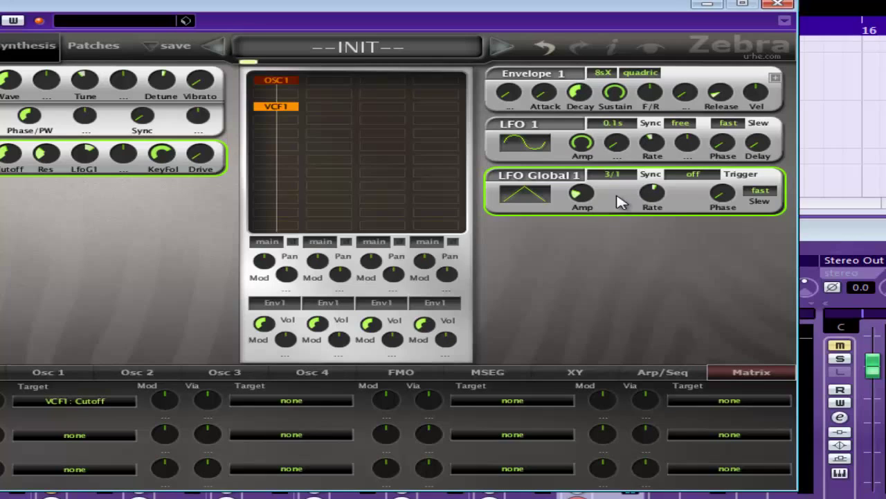
pyautogui.moveTo(163, 163); pyautogui.dragTo(163, 171)
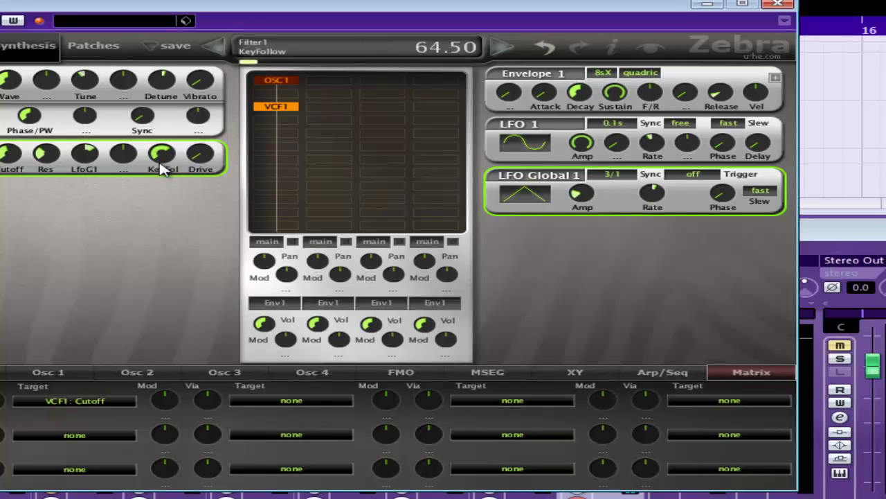
pyautogui.moveTo(53, 159); pyautogui.dragTo(55, 164)
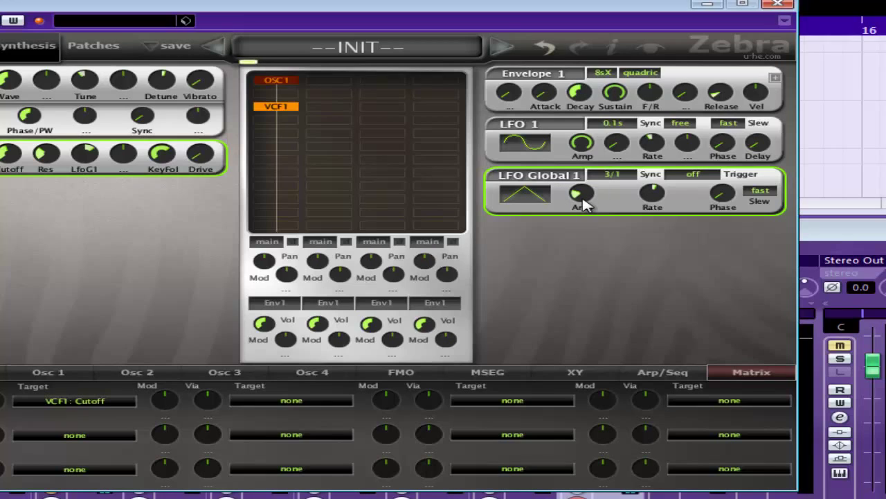
pyautogui.moveTo(583, 203); pyautogui.dragTo(592, 205)
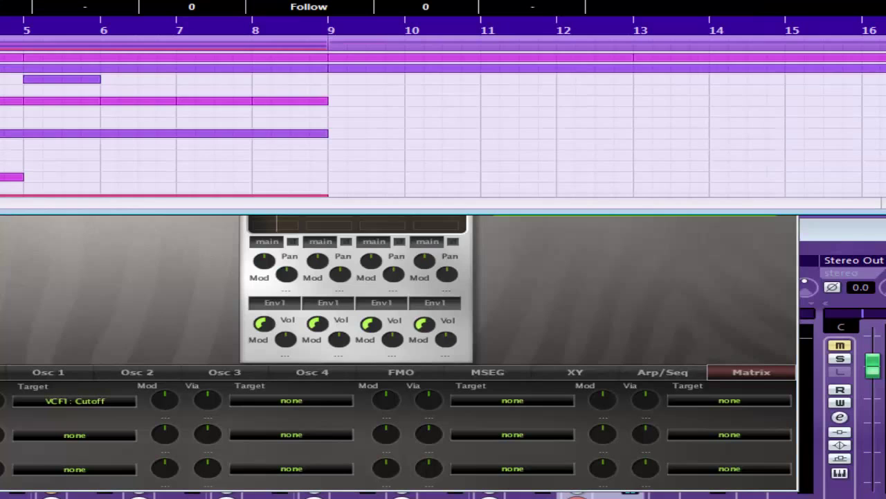
# - Solo the synth track, find the Zebra2 10 part in the arrangement, and return to the synth window
pyautogui.press('s')
pyautogui.scroll(-3, 443, 116)
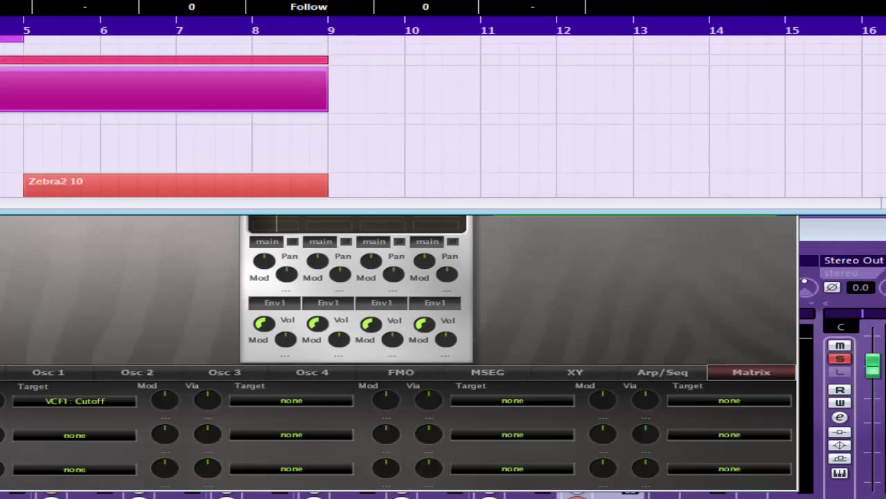
pyautogui.scroll(-2, 443, 117)
pyautogui.click(87, 231)
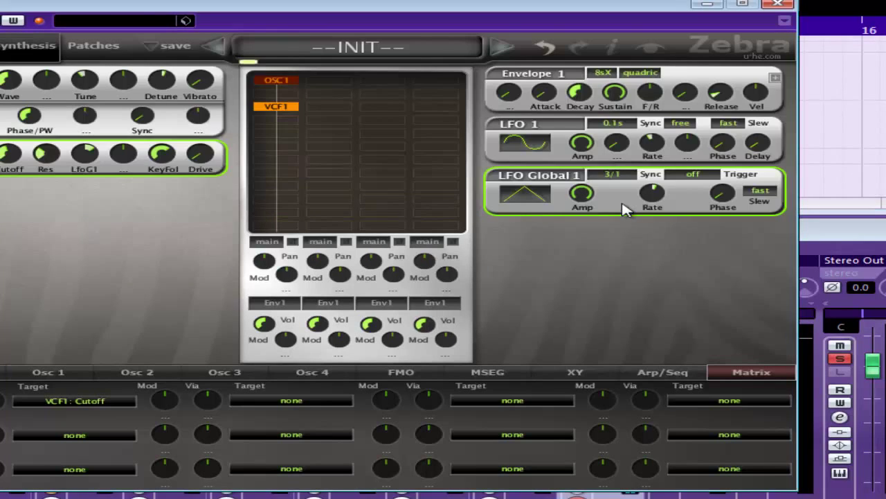
# - Lower LFO Global 1's amplitude to below half and fine-tune VCF1's resonance
pyautogui.moveTo(582, 195); pyautogui.dragTo(572, 262)
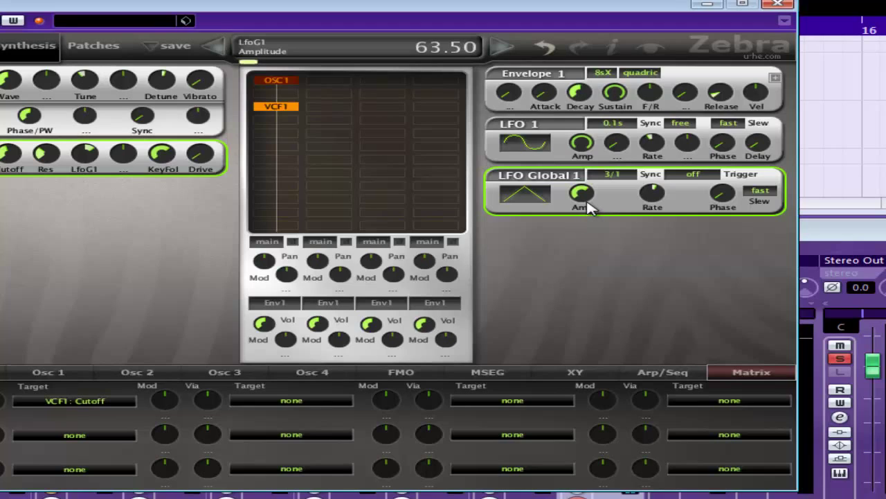
pyautogui.moveTo(587, 208); pyautogui.dragTo(583, 254)
pyautogui.moveTo(587, 198); pyautogui.dragTo(594, 176)
pyautogui.moveTo(58, 174); pyautogui.dragTo(83, 167)
# - Add a small amount of drive to VCF1 and fine-tune the oscillator's detune
pyautogui.click(210, 153)
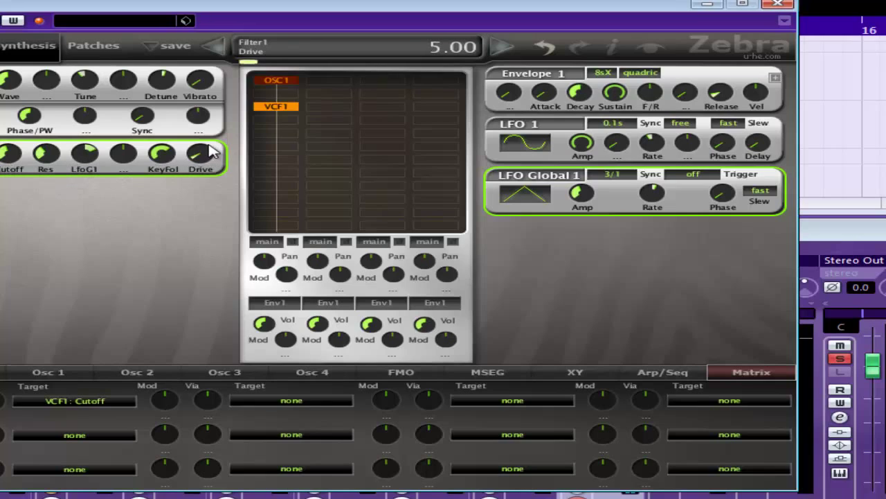
pyautogui.moveTo(211, 153); pyautogui.dragTo(215, 144)
pyautogui.moveTo(162, 84)
pyautogui.mouseDown()
pyautogui.moveTo(158, 74)
pyautogui.moveTo(156, 96)
pyautogui.mouseUp()
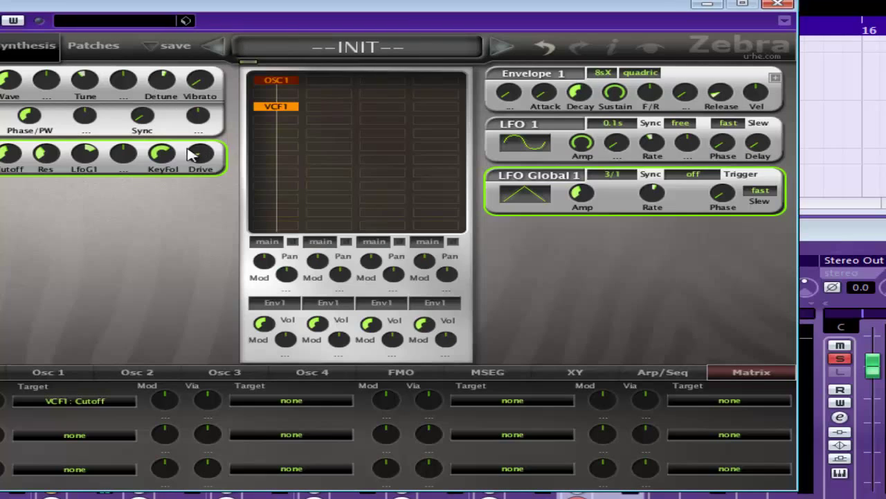
# - Fill the master column of the effects grid with ModFX1, Delay1, EQ1, Comp1 and Rev1, in that order
pyautogui.click(2, 372)
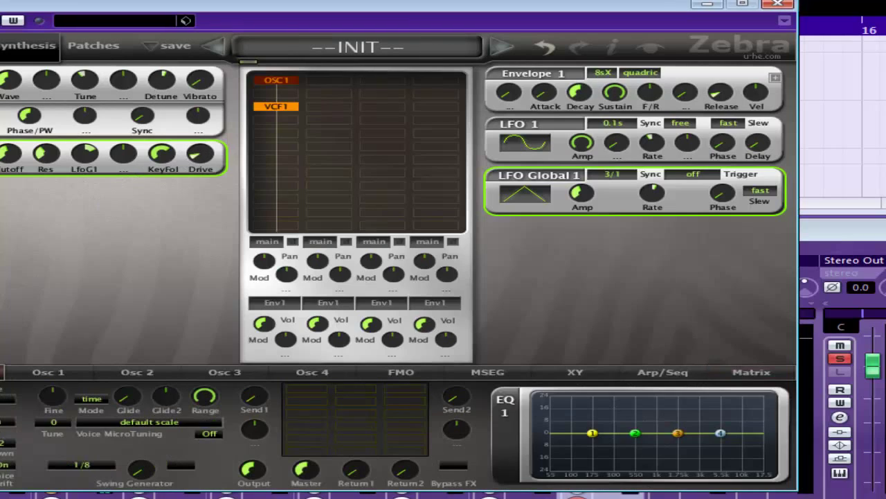
pyautogui.click(306, 388)
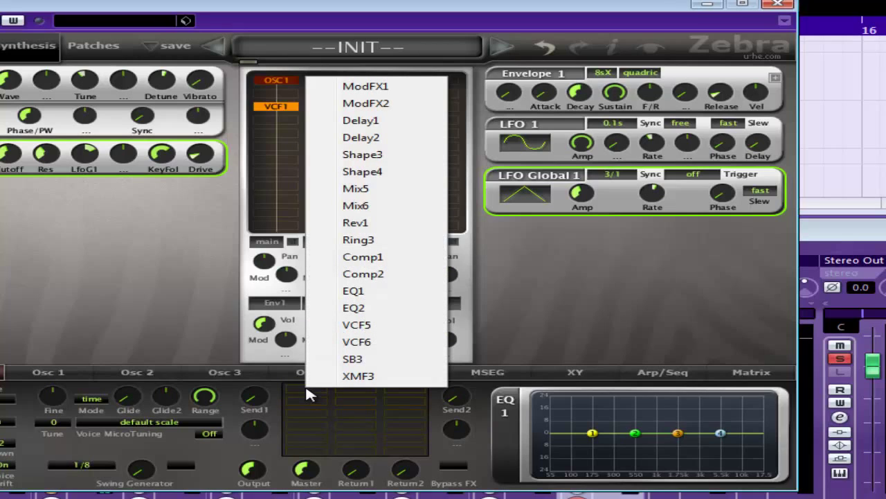
pyautogui.click(410, 87)
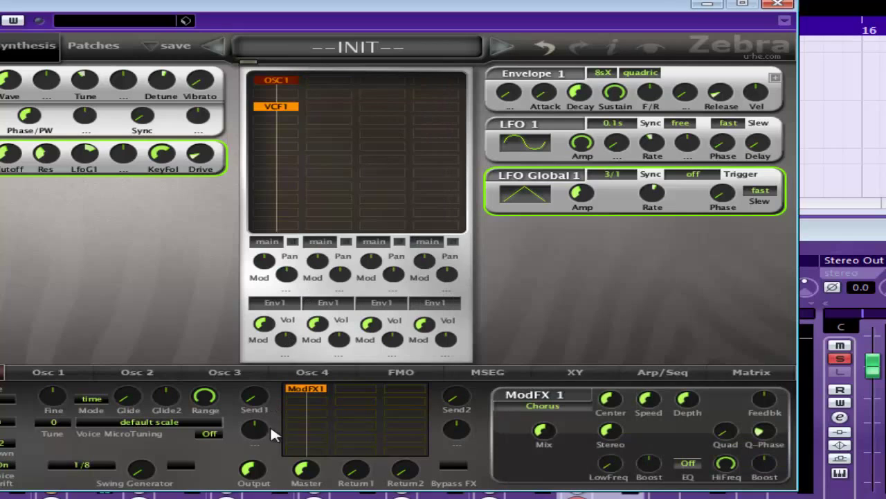
pyautogui.click(310, 405)
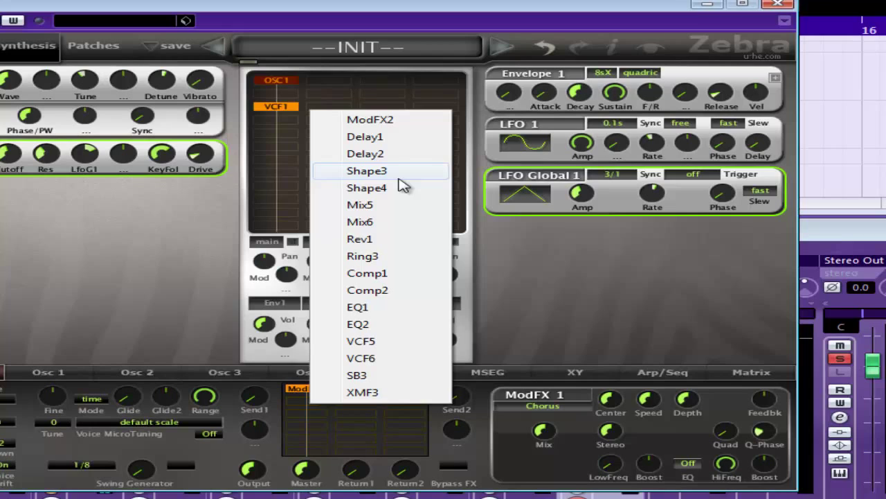
pyautogui.click(392, 137)
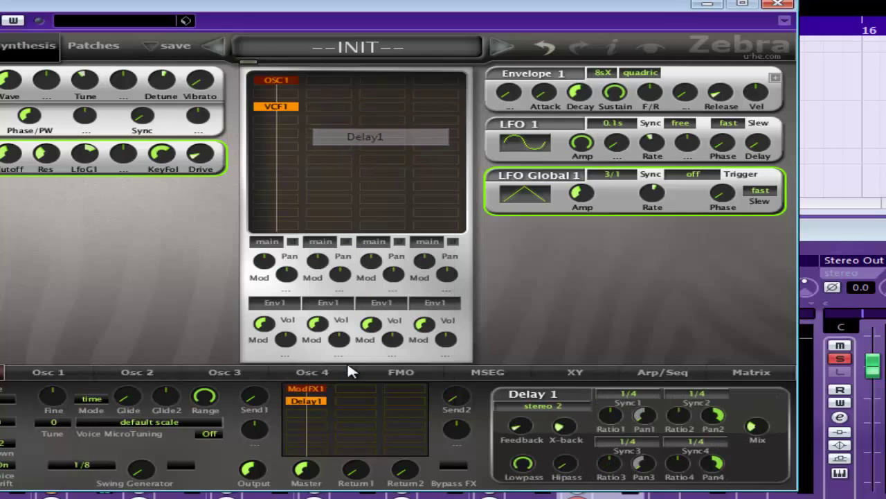
pyautogui.click(311, 409)
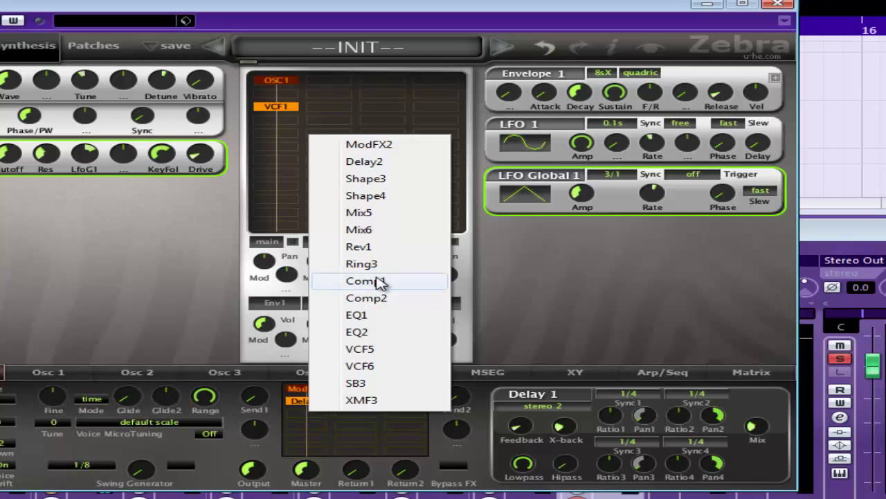
pyautogui.click(391, 316)
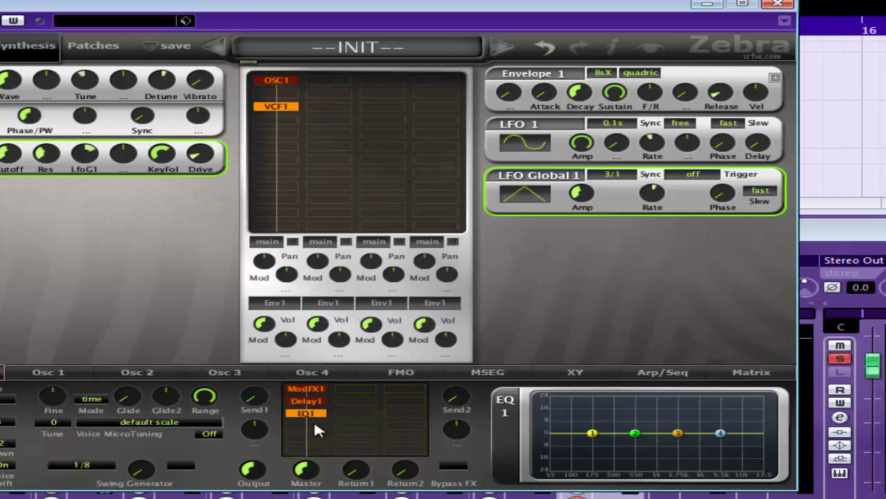
pyautogui.click(314, 419)
pyautogui.click(391, 311)
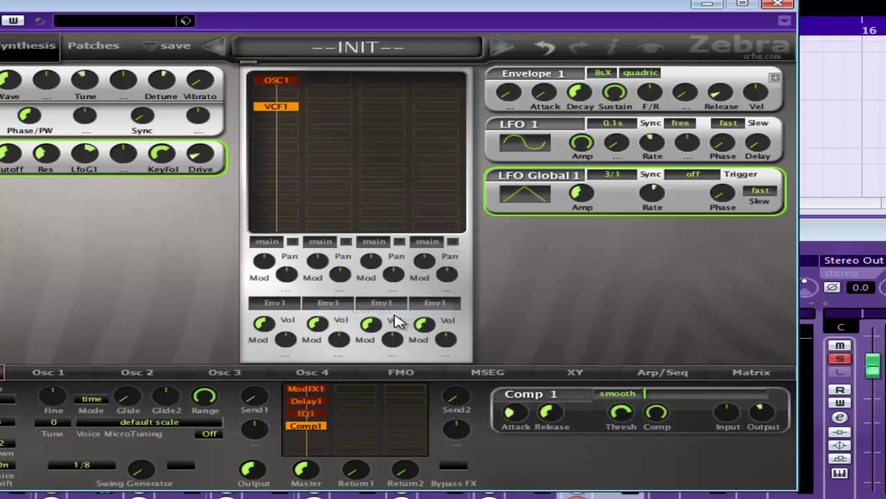
pyautogui.click(312, 437)
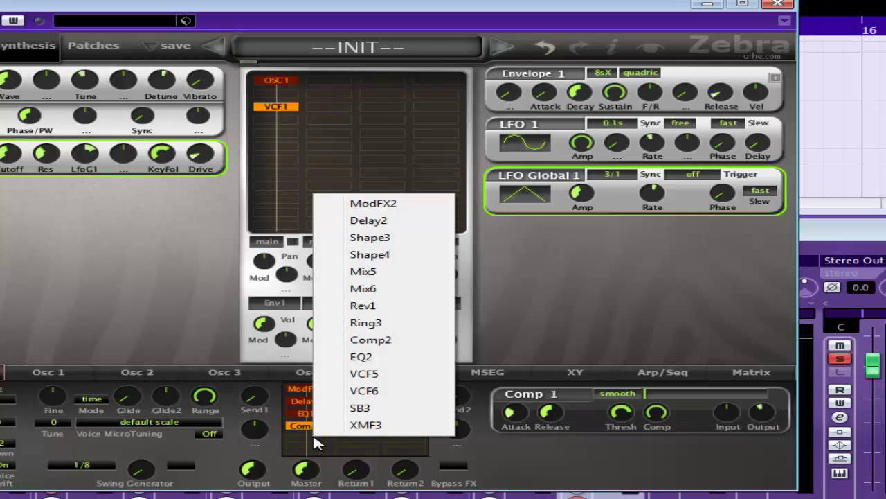
pyautogui.click(387, 306)
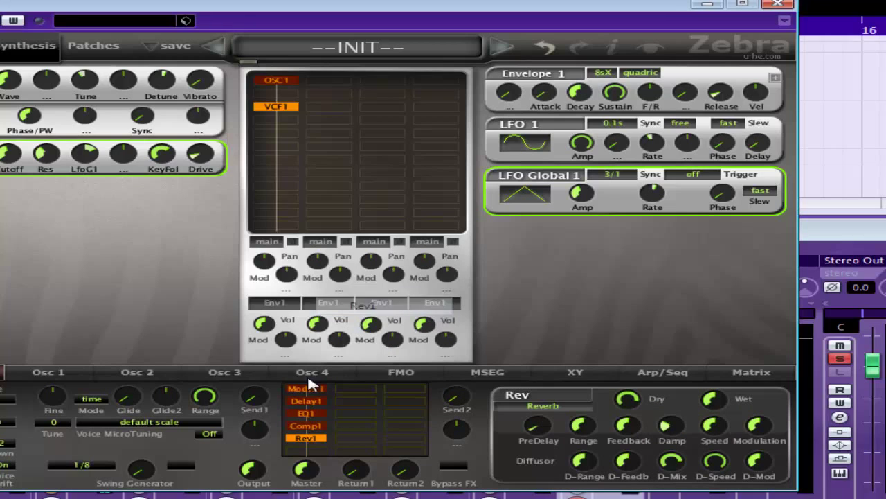
# - Bypass the Rev1, Comp1, EQ1 and Delay1 effects and select ModFX1
pyautogui.click(307, 423)
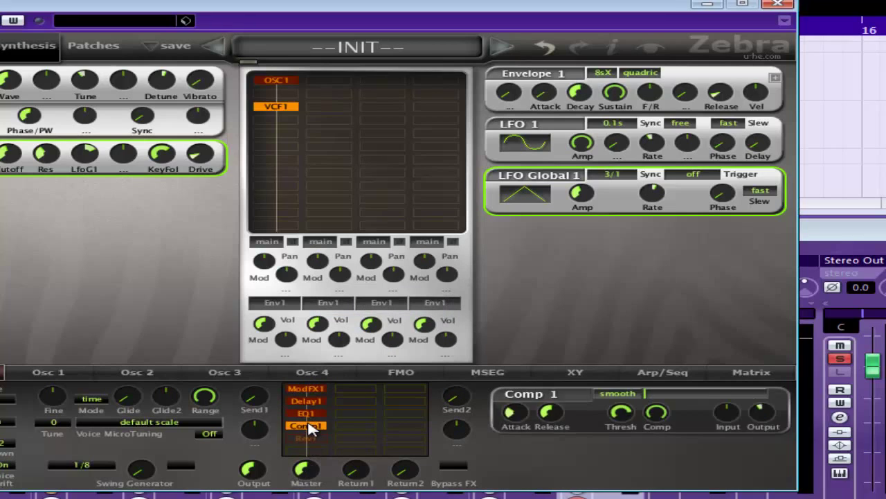
pyautogui.click(308, 412)
pyautogui.click(310, 402)
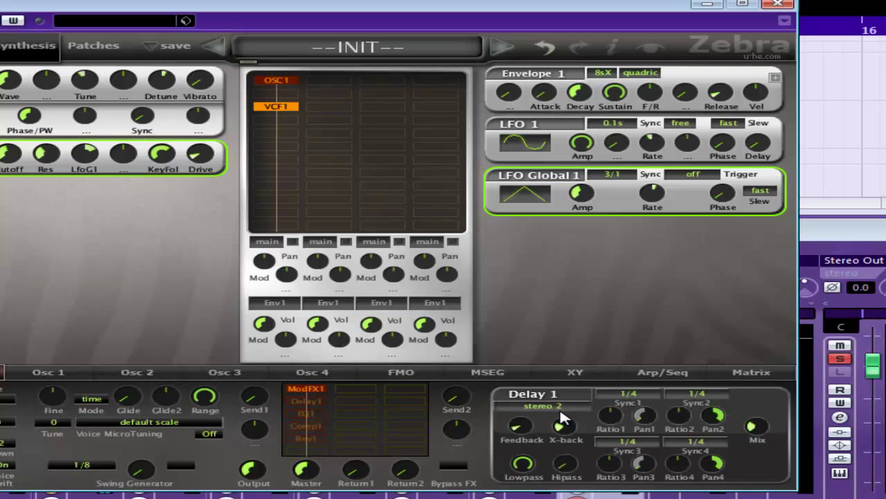
pyautogui.click(294, 389)
# - Change ModFX1's mode to Phaser
pyautogui.click(544, 407)
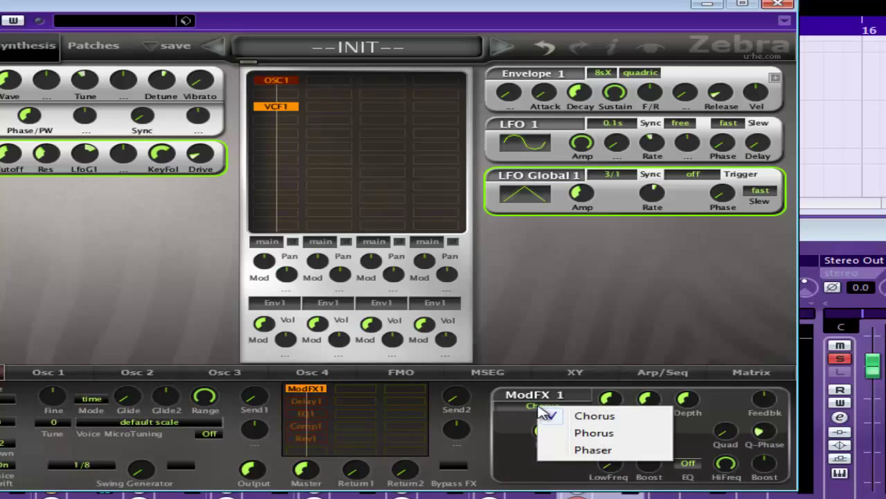
pyautogui.click(587, 449)
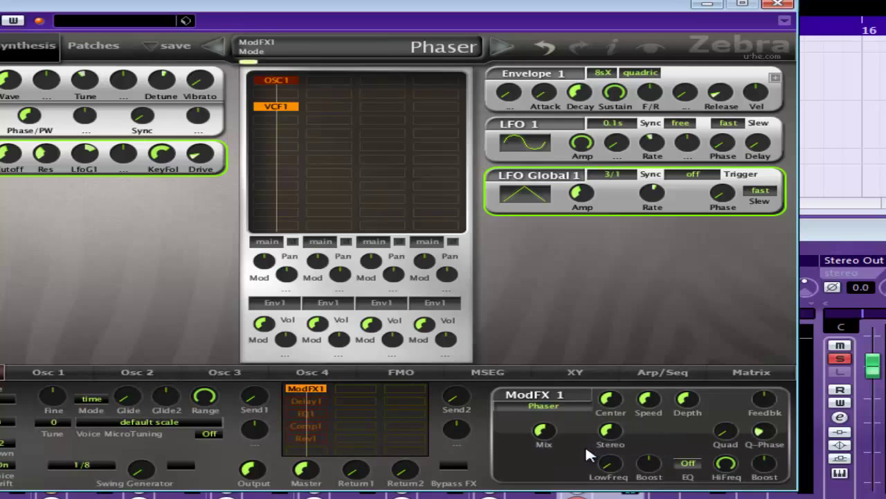
pyautogui.click(305, 389)
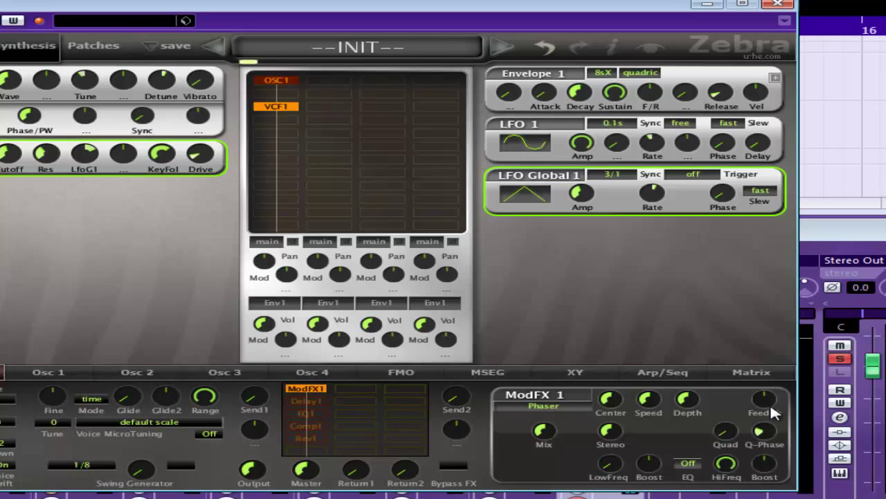
# - Set the ModFX1 phaser's mix to 100 and adjust its feedback
pyautogui.moveTo(770, 403)
pyautogui.mouseDown()
pyautogui.moveTo(779, 390)
pyautogui.moveTo(766, 414)
pyautogui.mouseUp()
pyautogui.moveTo(545, 426); pyautogui.dragTo(558, 377)
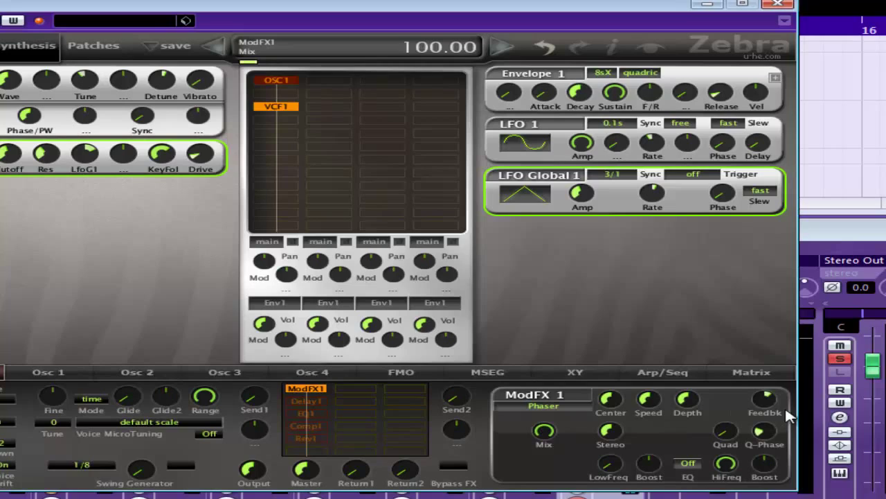
pyautogui.moveTo(764, 398); pyautogui.dragTo(765, 392)
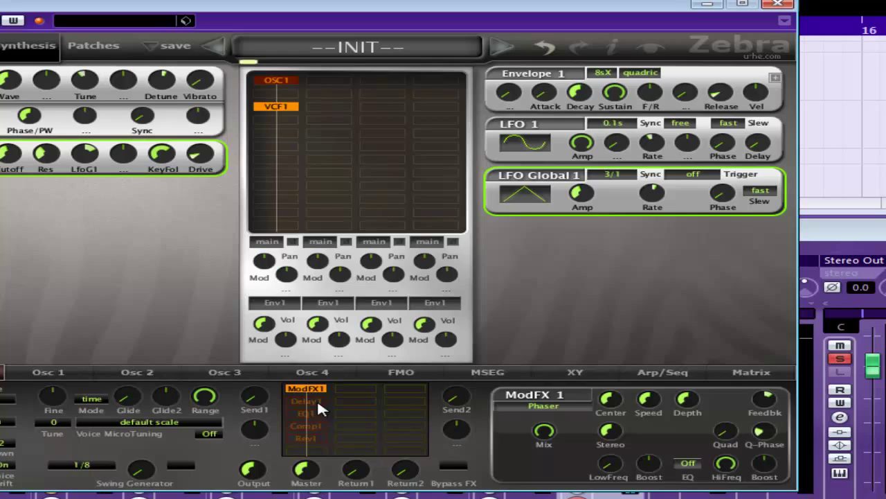
# - Try the Phorus mode on ModFX1 and switch it back to Phaser
pyautogui.click(561, 412)
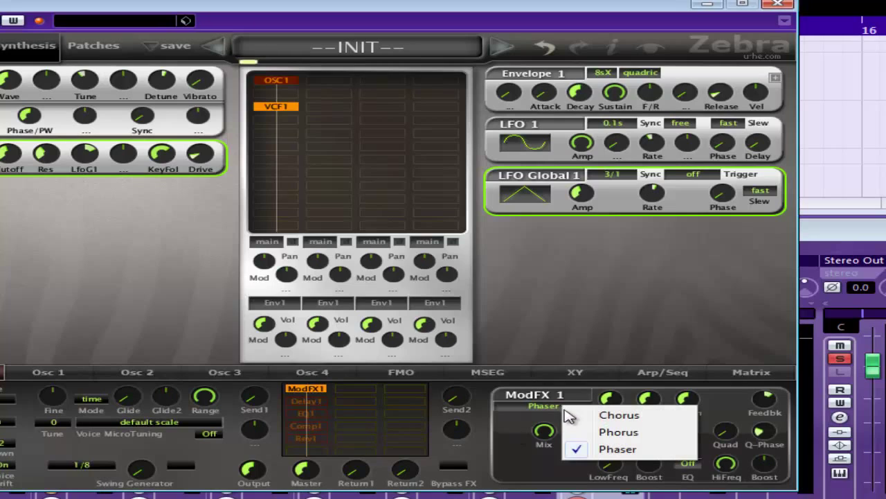
pyautogui.click(585, 431)
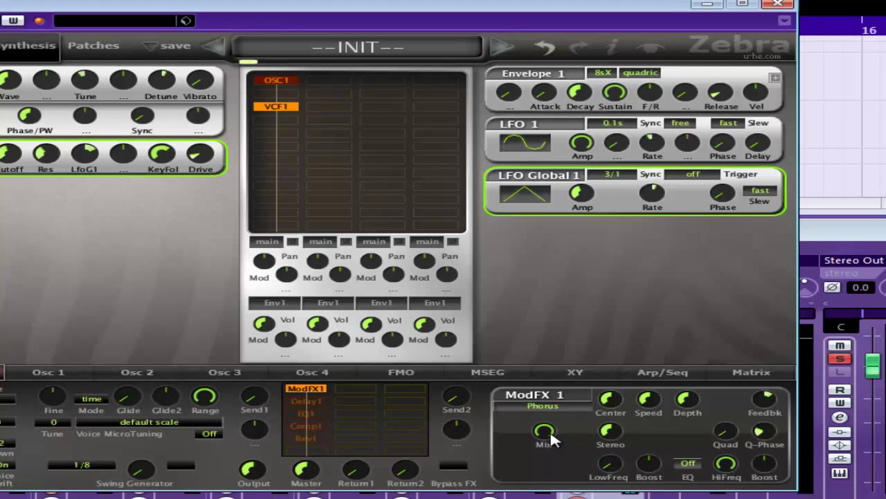
pyautogui.click(558, 408)
pyautogui.click(595, 447)
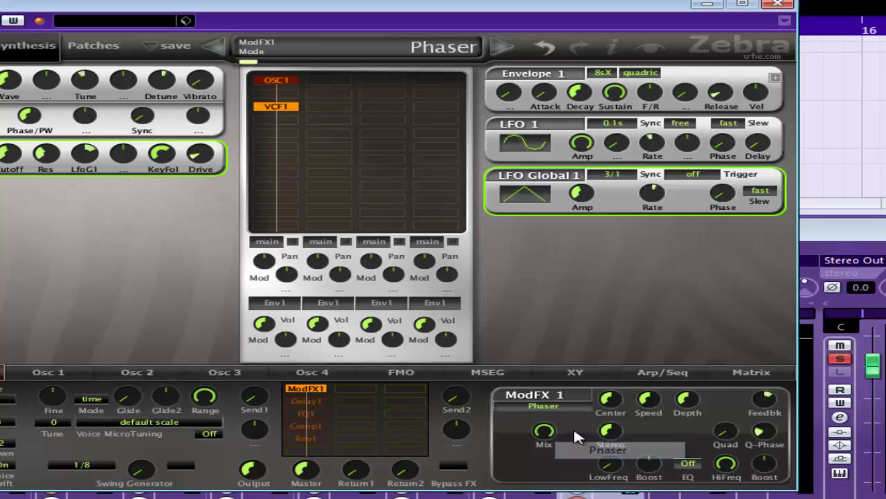
# - Set the ModFX1 phaser's feedback to 50 and try its EQ with a 5.40 dB high boost
pyautogui.moveTo(774, 393); pyautogui.dragTo(775, 407)
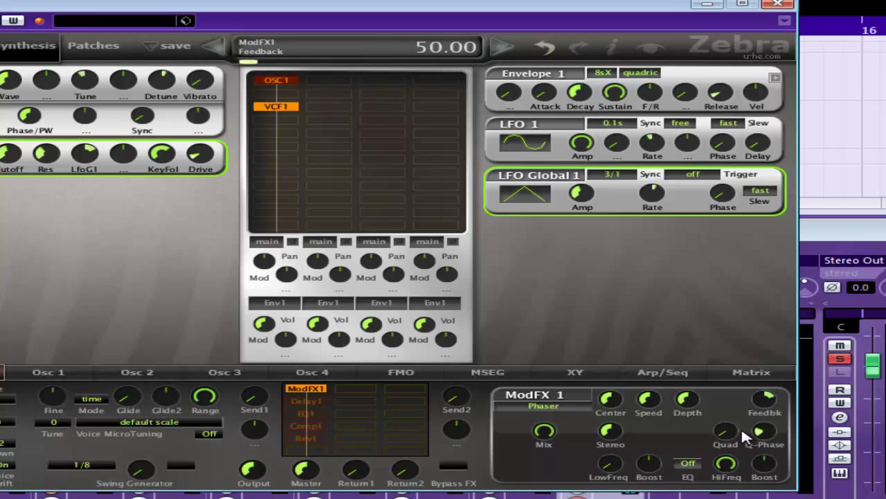
pyautogui.click(692, 461)
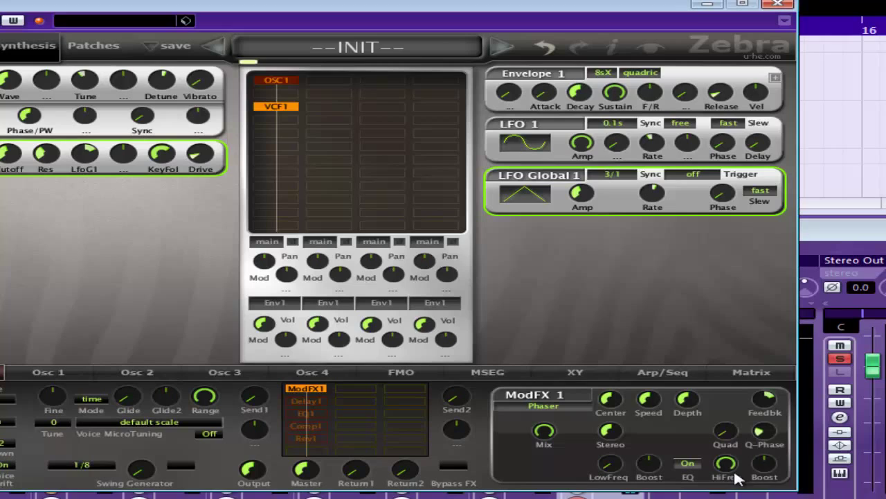
pyautogui.moveTo(764, 470)
pyautogui.mouseDown()
pyautogui.moveTo(766, 443)
pyautogui.moveTo(765, 457)
pyautogui.mouseUp()
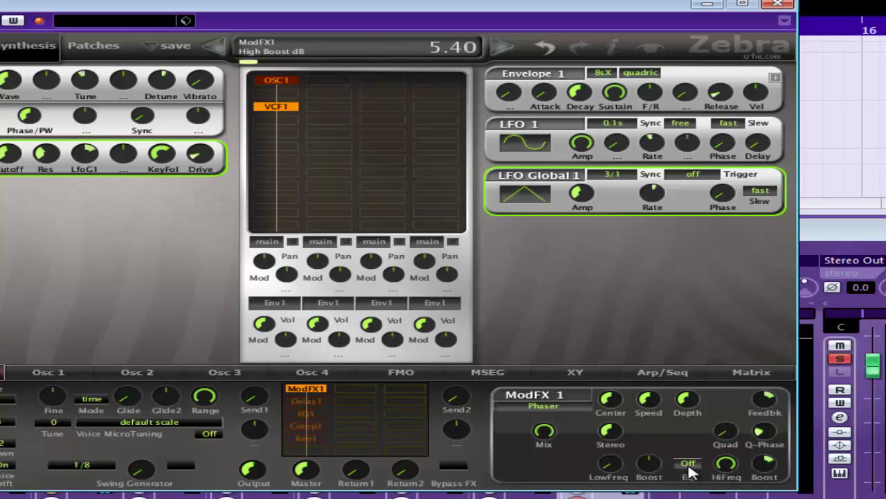
# - Enable Delay1 and set its Sync1 to 1/4 dot and Sync2 to 1/8 dot
pyautogui.click(306, 402)
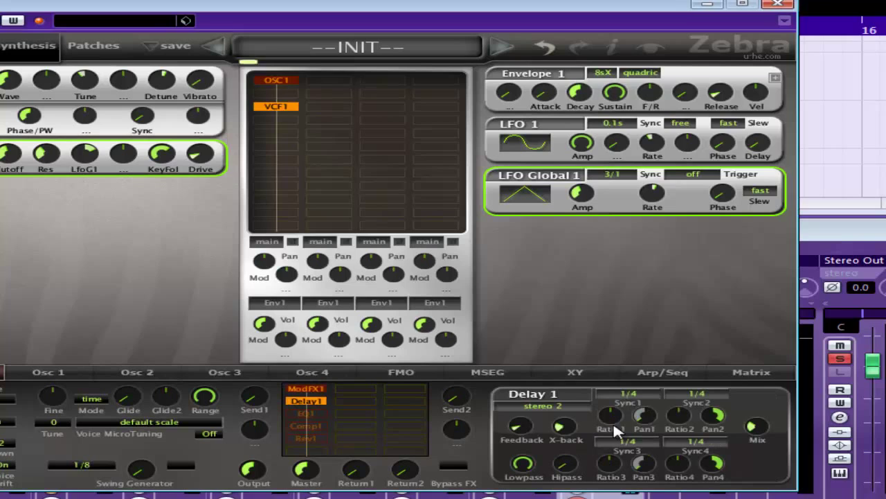
pyautogui.click(646, 401)
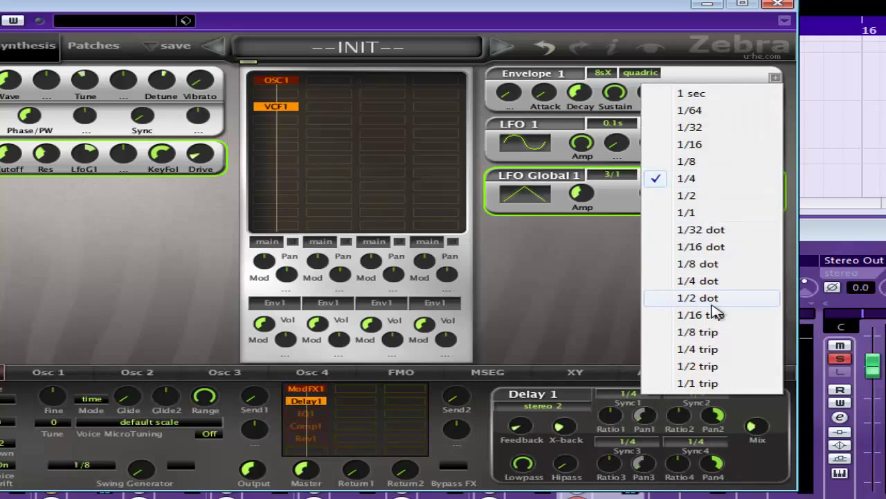
pyautogui.click(699, 279)
pyautogui.click(699, 395)
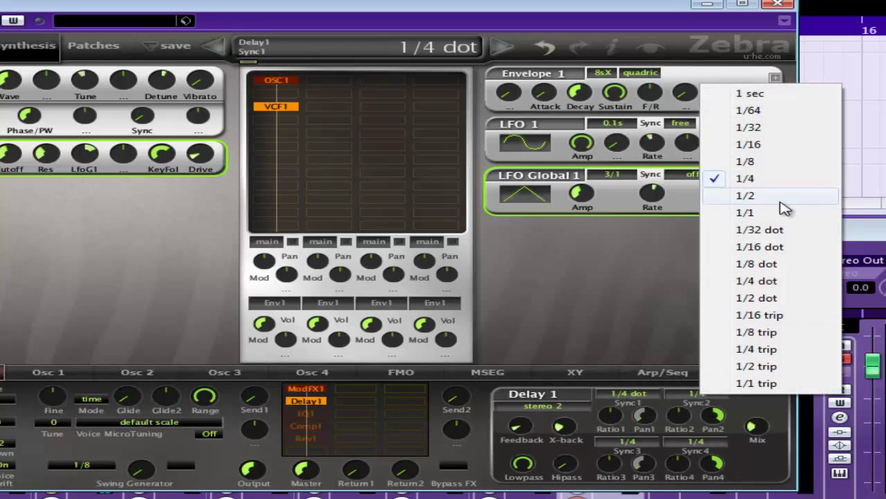
pyautogui.click(787, 268)
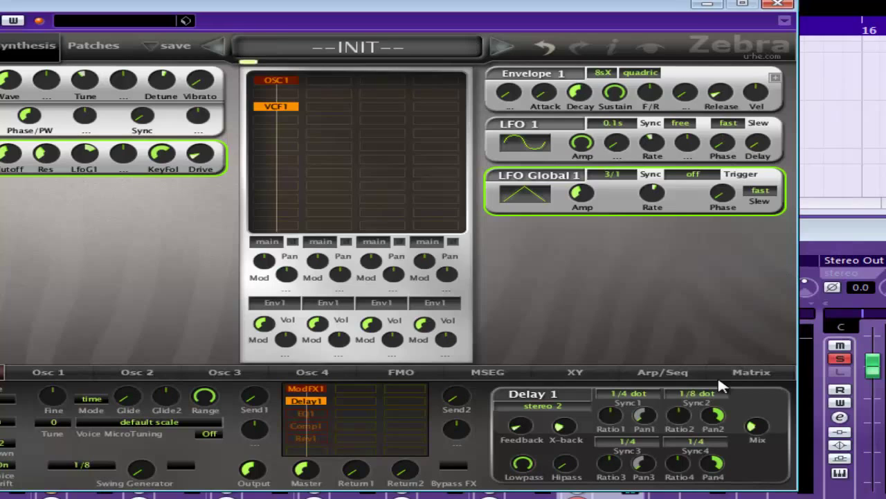
# - Raise Delay1's Hipass well up and set its mix to 30
pyautogui.moveTo(764, 429); pyautogui.dragTo(762, 440)
pyautogui.moveTo(563, 468); pyautogui.dragTo(593, 352)
pyautogui.moveTo(526, 470); pyautogui.dragTo(643, 388)
pyautogui.moveTo(759, 428); pyautogui.dragTo(762, 426)
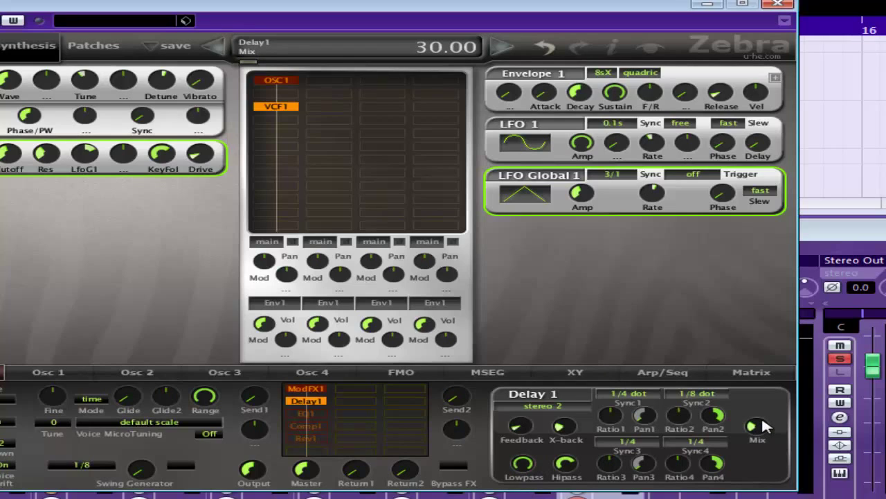
# - Change Delay1's mode to multitap 4 and set Sync3 to 1/8 dot and Sync4 to 1/4 dot
pyautogui.click(559, 407)
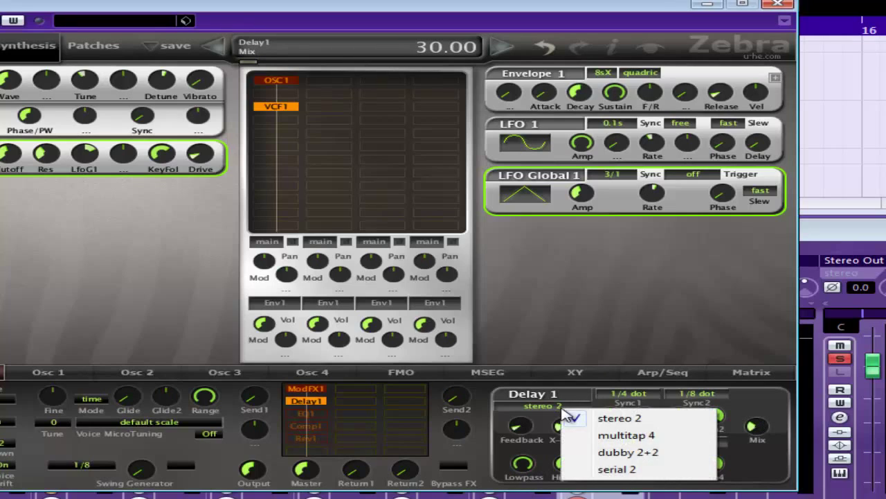
pyautogui.click(671, 438)
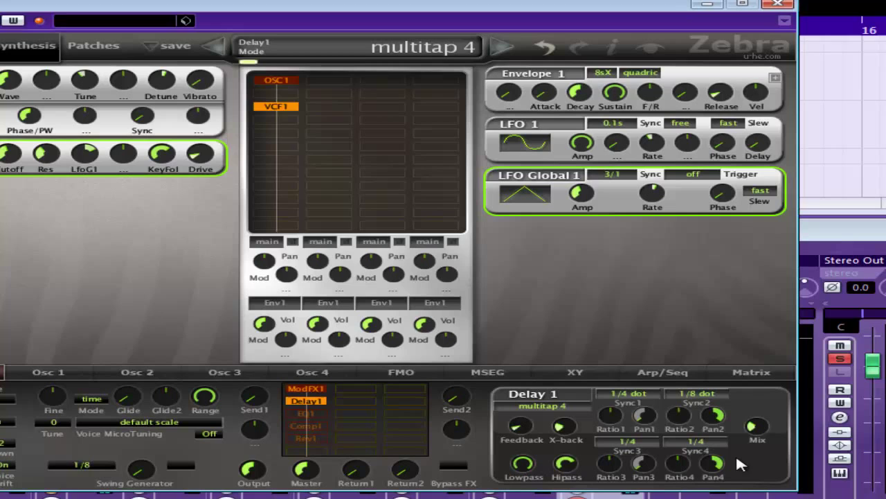
pyautogui.click(647, 442)
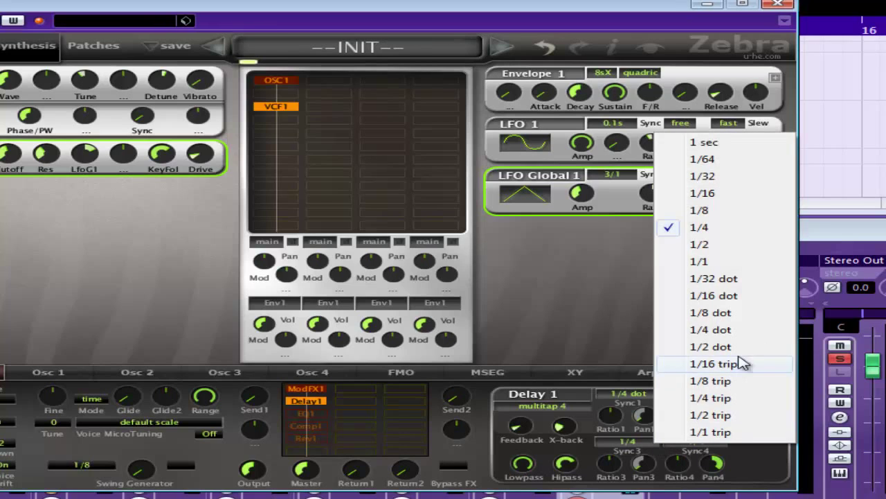
pyautogui.click(740, 314)
pyautogui.click(706, 445)
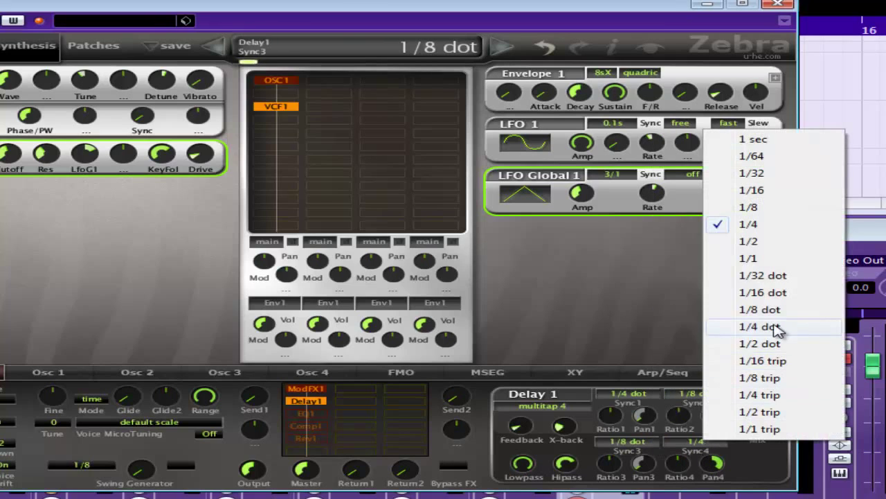
pyautogui.click(721, 386)
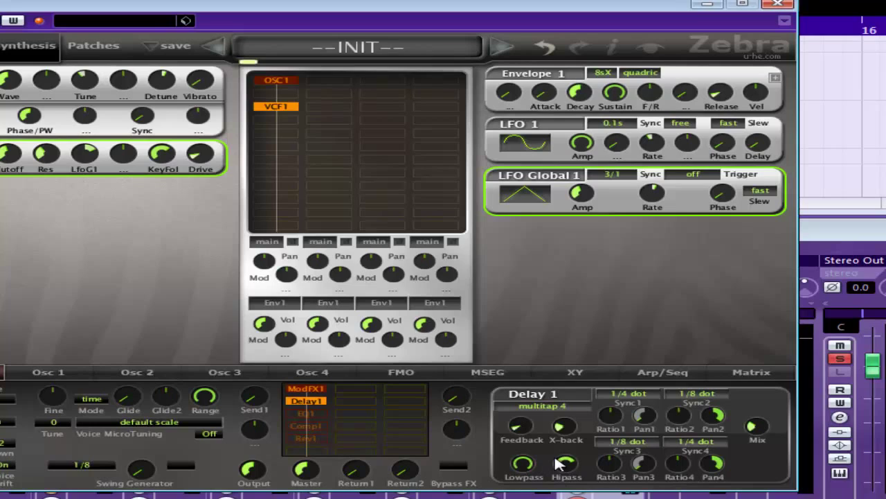
# - Reduce Delay1's X-back to 16 and mix to 21, fine-tuning the feedback
pyautogui.moveTo(563, 430); pyautogui.dragTo(569, 447)
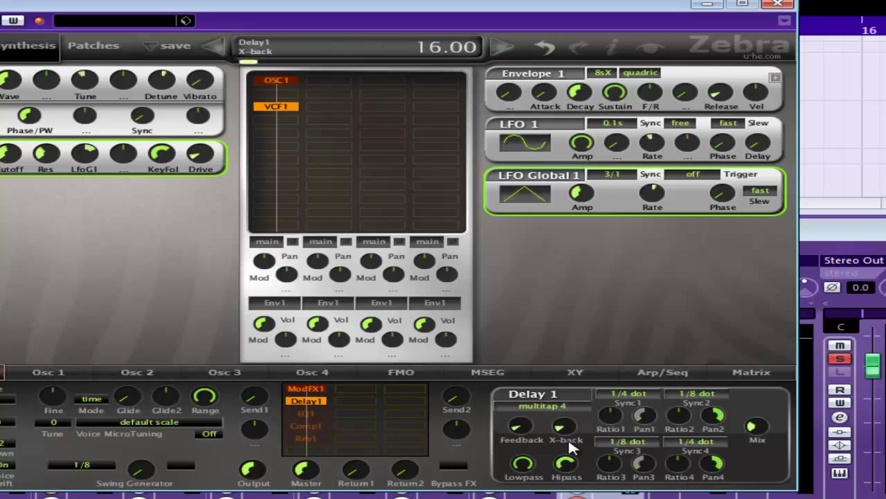
pyautogui.click(516, 430)
pyautogui.moveTo(522, 424); pyautogui.dragTo(522, 426)
pyautogui.moveTo(758, 428)
pyautogui.mouseDown()
pyautogui.moveTo(757, 442)
pyautogui.moveTo(759, 435)
pyautogui.mouseUp()
# - Switch Delay1 back to stereo 2, set its X-back to 0 and readjust the feedback and mix
pyautogui.click(542, 405)
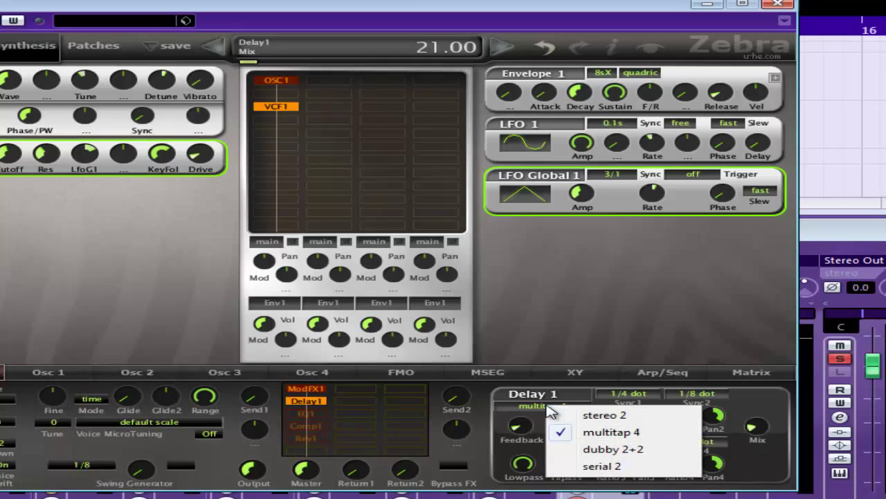
pyautogui.click(594, 410)
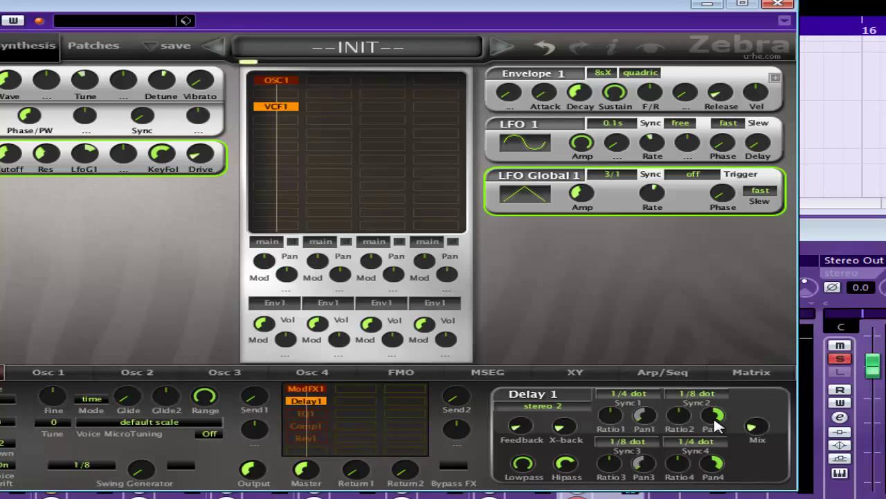
pyautogui.moveTo(564, 430); pyautogui.dragTo(570, 478)
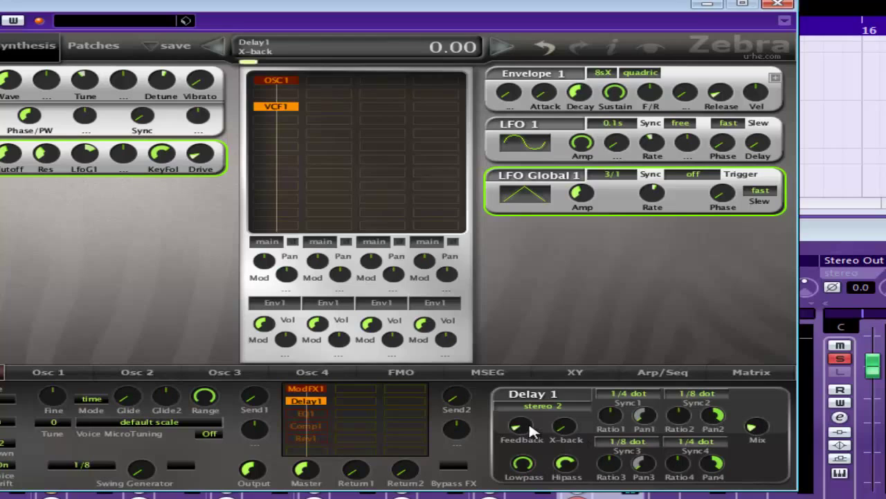
pyautogui.moveTo(528, 422)
pyautogui.mouseDown()
pyautogui.moveTo(533, 404)
pyautogui.moveTo(530, 423)
pyautogui.mouseUp()
pyautogui.moveTo(765, 433)
pyautogui.mouseDown()
pyautogui.moveTo(768, 414)
pyautogui.moveTo(762, 423)
pyautogui.mouseUp()
# - Enable EQ1, set the low shelf gain to -13.50 and Mid1 gain to 4.00, and slightly boost the two higher bands
pyautogui.click(317, 415)
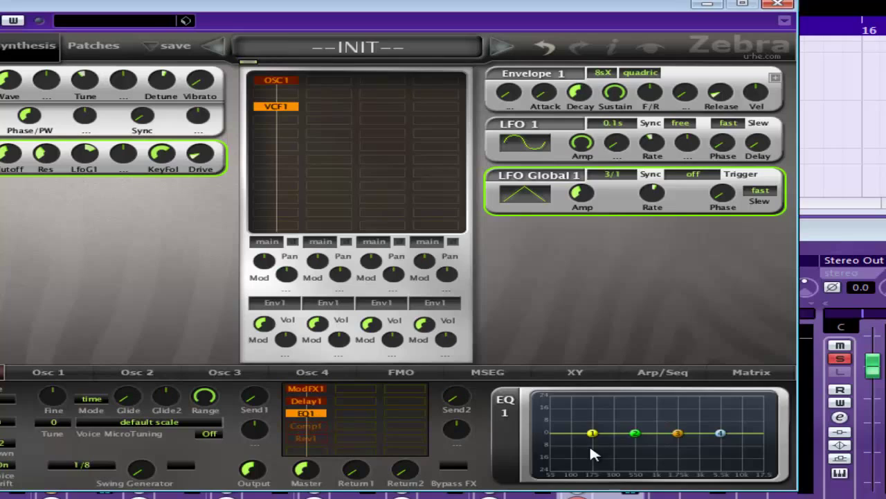
pyautogui.moveTo(590, 448)
pyautogui.mouseDown()
pyautogui.moveTo(588, 455)
pyautogui.moveTo(603, 446)
pyautogui.mouseUp()
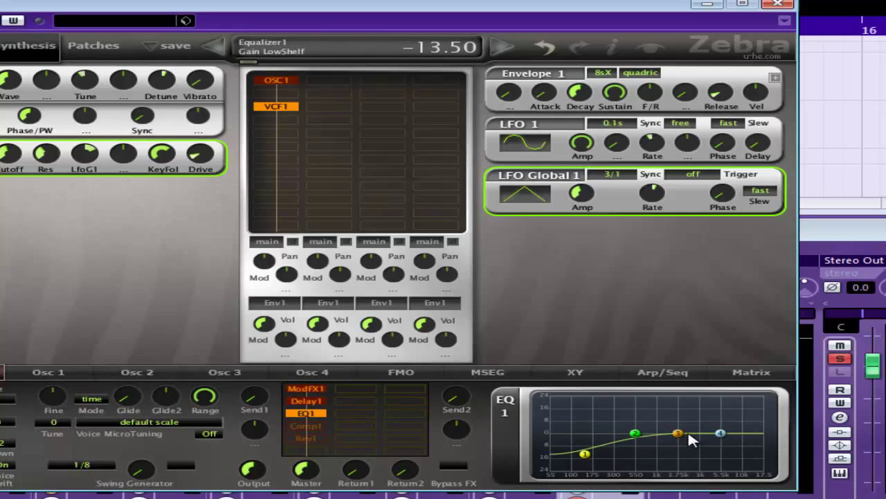
pyautogui.moveTo(721, 434); pyautogui.dragTo(690, 433)
pyautogui.moveTo(636, 433)
pyautogui.mouseDown()
pyautogui.moveTo(647, 418)
pyautogui.moveTo(640, 428)
pyautogui.mouseUp()
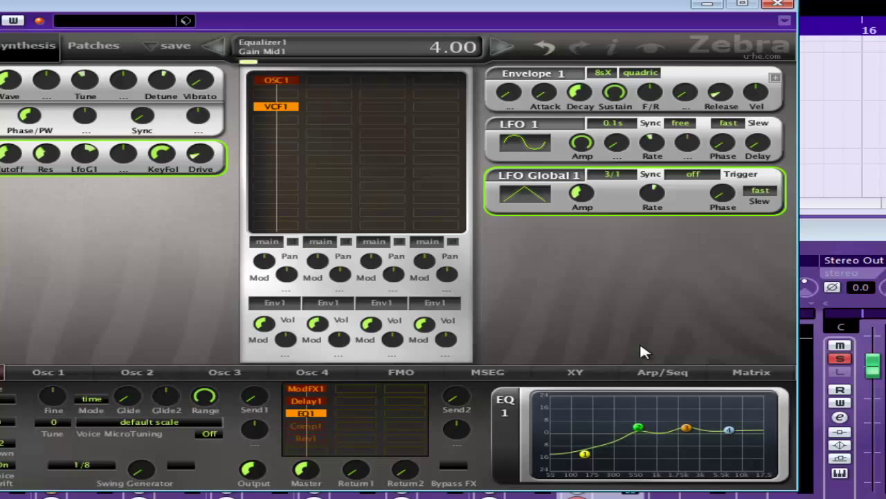
# - Enable Comp1, set its threshold to -39 and output to -8, and slightly lower its input
pyautogui.click(322, 425)
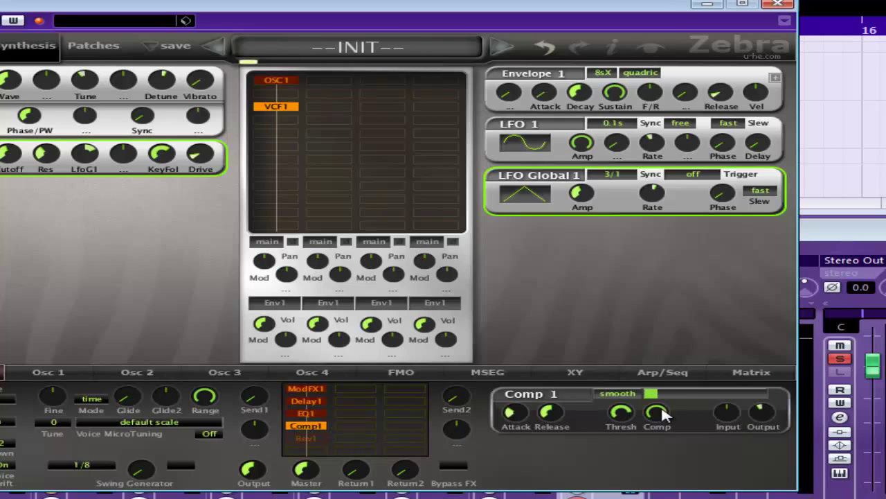
pyautogui.moveTo(621, 412); pyautogui.dragTo(614, 442)
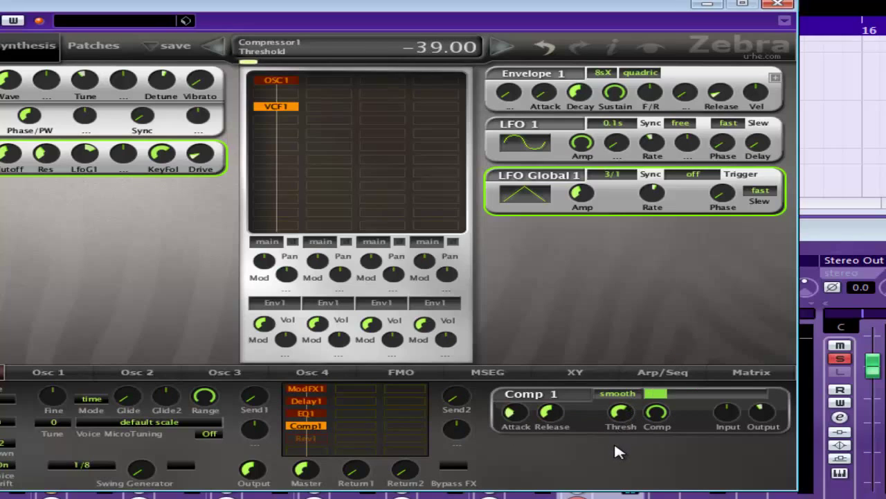
pyautogui.moveTo(767, 409)
pyautogui.mouseDown()
pyautogui.moveTo(786, 394)
pyautogui.moveTo(767, 418)
pyautogui.moveTo(729, 422)
pyautogui.moveTo(763, 425)
pyautogui.mouseUp()
pyautogui.doubleClick(765, 416)
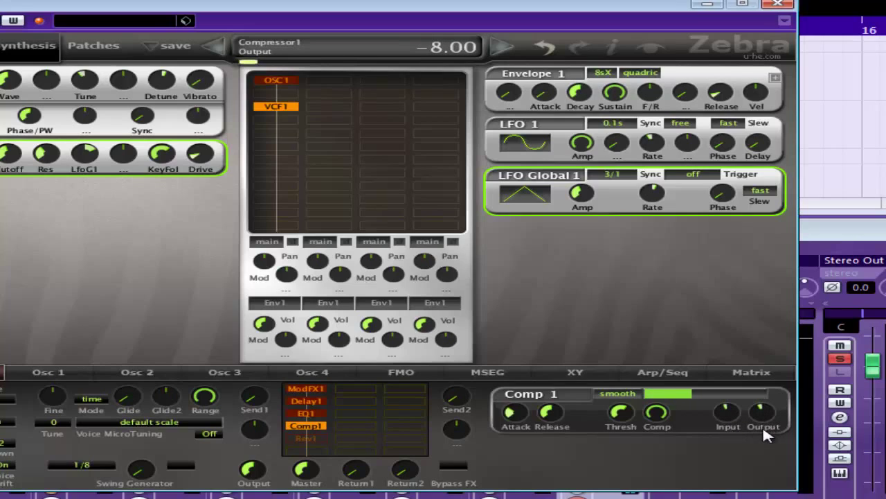
# - Try a 79.50 attack on Comp1, bring it back down, and set the release to 19
pyautogui.moveTo(520, 415); pyautogui.dragTo(534, 335)
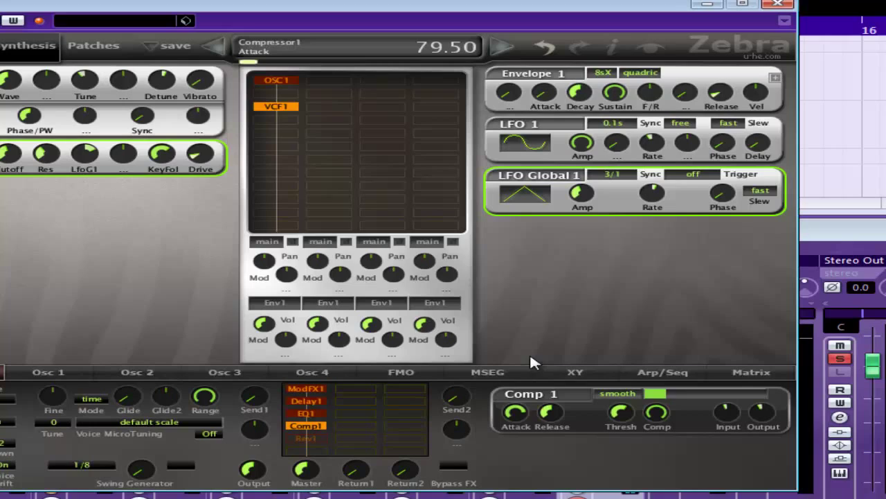
pyautogui.moveTo(520, 421); pyautogui.dragTo(530, 486)
pyautogui.moveTo(554, 408); pyautogui.dragTo(551, 457)
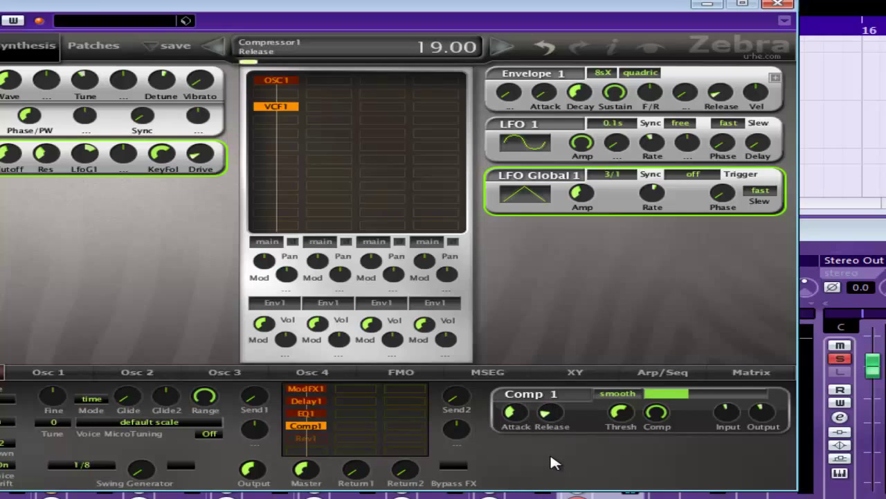
# - Enable Rev1, move it into the Return1 effects lane, raise Send1 to maximum and set Return1 to 11.50
pyautogui.click(318, 437)
pyautogui.moveTo(318, 437); pyautogui.dragTo(369, 402)
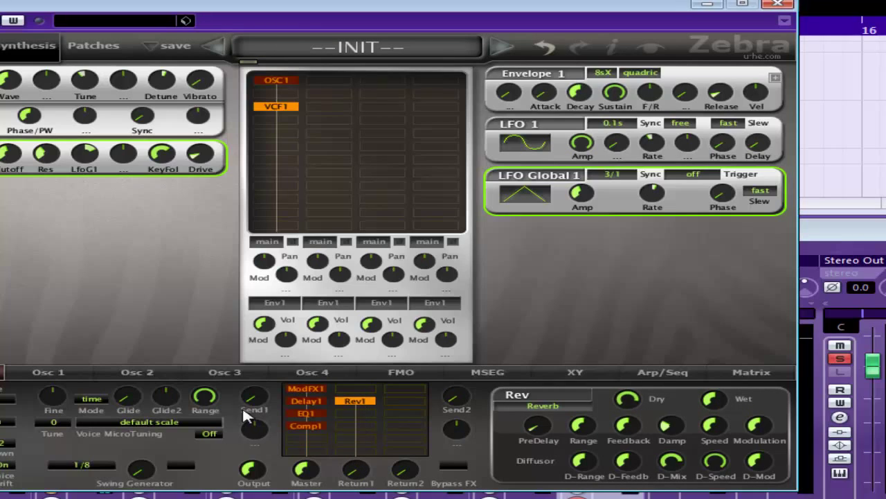
pyautogui.moveTo(250, 414); pyautogui.dragTo(249, 347)
pyautogui.moveTo(349, 477); pyautogui.dragTo(357, 447)
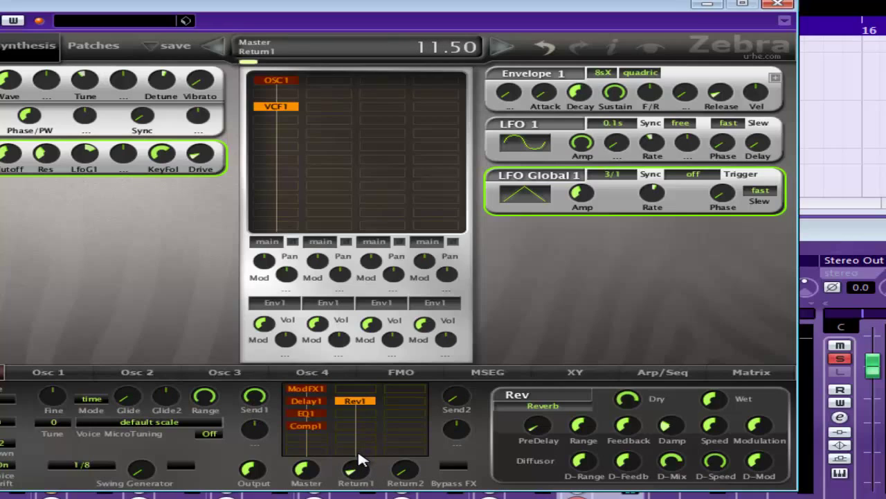
# - Rebalance the reverb routing with Send1 at 44.50 and Return1 at 48.50
pyautogui.moveTo(251, 396); pyautogui.dragTo(273, 470)
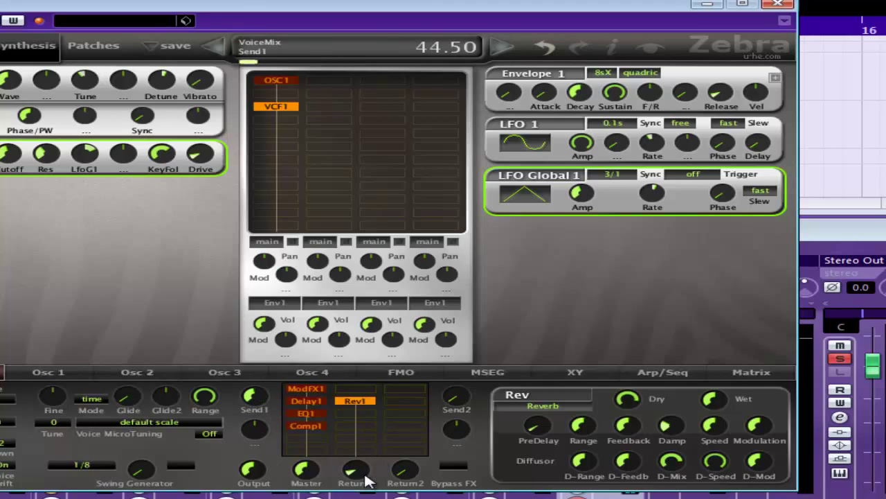
pyautogui.moveTo(365, 474); pyautogui.dragTo(383, 406)
pyautogui.moveTo(357, 473); pyautogui.dragTo(357, 486)
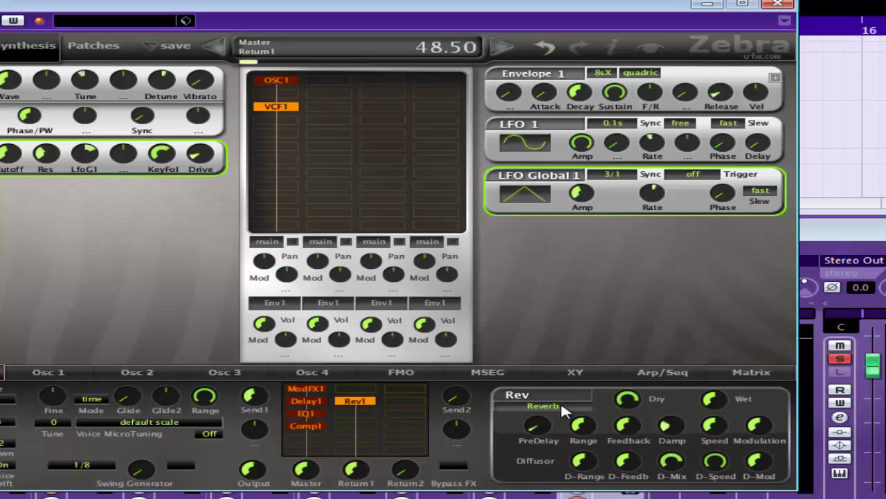
# - Change Rev1's mode to MetalVerb and set Return1 to 16
pyautogui.click(560, 408)
pyautogui.click(585, 419)
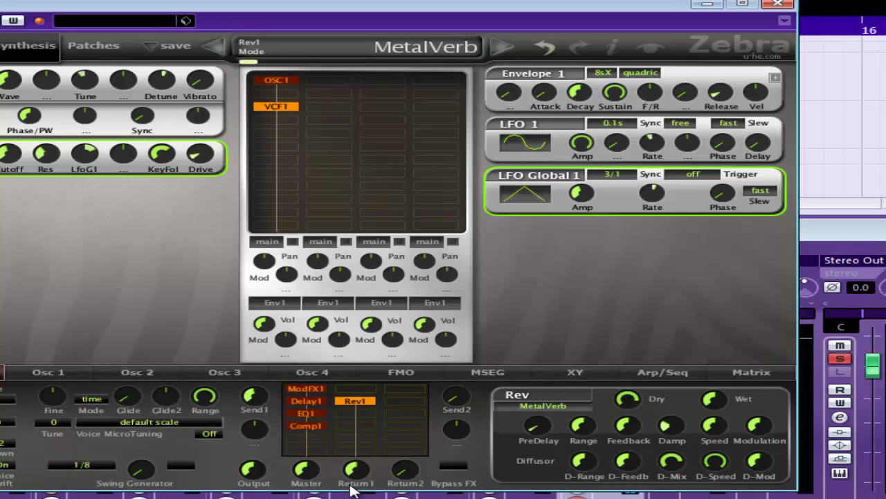
pyautogui.moveTo(351, 490)
pyautogui.mouseDown()
pyautogui.moveTo(380, 496)
pyautogui.moveTo(354, 488)
pyautogui.moveTo(360, 476)
pyautogui.mouseUp()
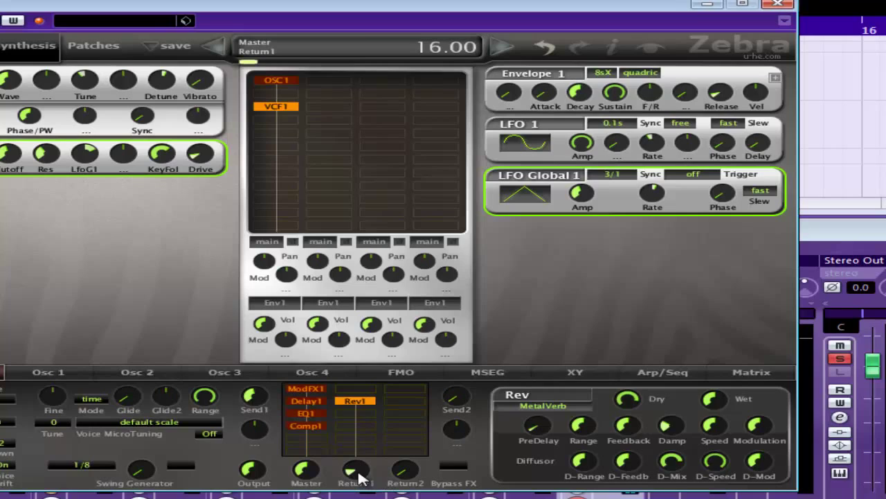
# - Set Rev1's wet level to 100 and its dry level to minimum, with Return1 at 27.50
pyautogui.moveTo(710, 402); pyautogui.dragTo(717, 319)
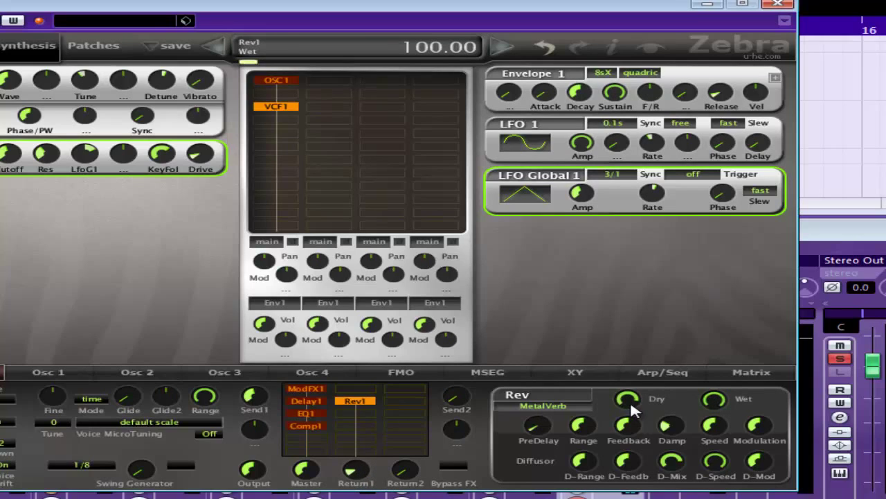
pyautogui.moveTo(631, 406); pyautogui.dragTo(631, 471)
pyautogui.moveTo(361, 483); pyautogui.dragTo(474, 442)
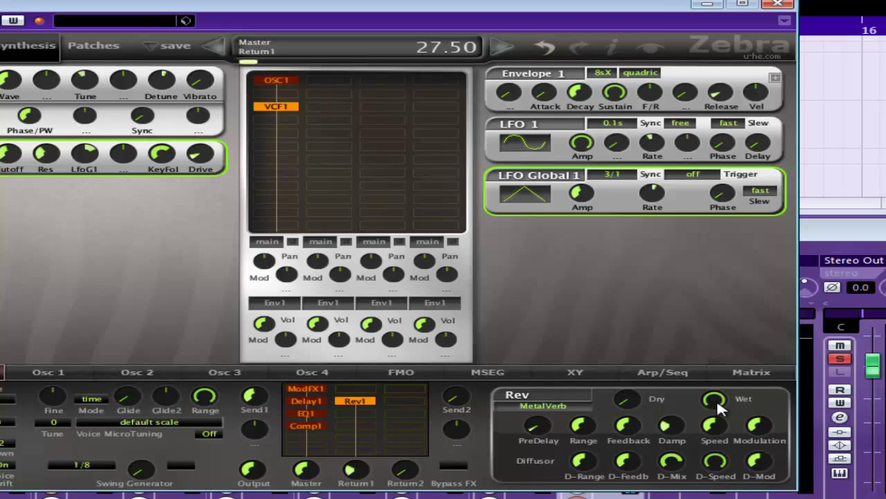
# - Restore Rev1's dry level to maximum, lower its wet and damp amounts, and set the diffusor speed to 91.50
pyautogui.moveTo(630, 405); pyautogui.dragTo(651, 227)
pyautogui.moveTo(725, 399); pyautogui.dragTo(599, 440)
pyautogui.moveTo(669, 427); pyautogui.dragTo(678, 473)
pyautogui.moveTo(552, 423); pyautogui.dragTo(553, 435)
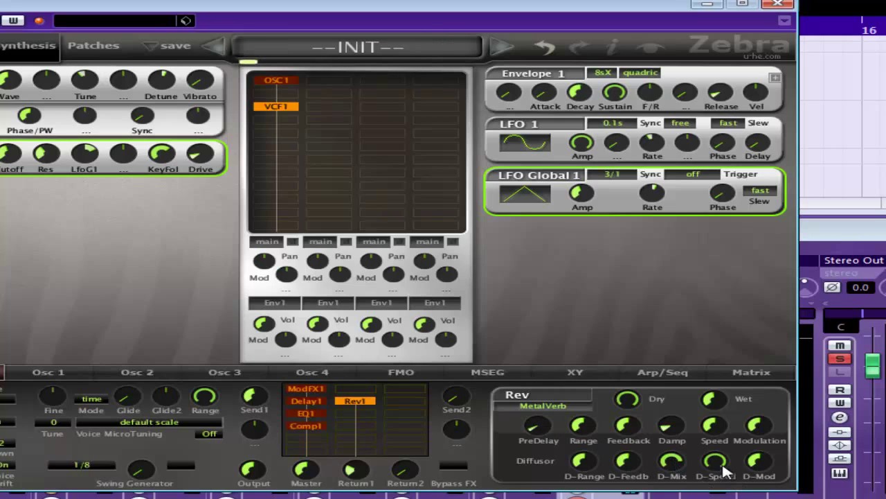
pyautogui.moveTo(722, 466); pyautogui.dragTo(717, 478)
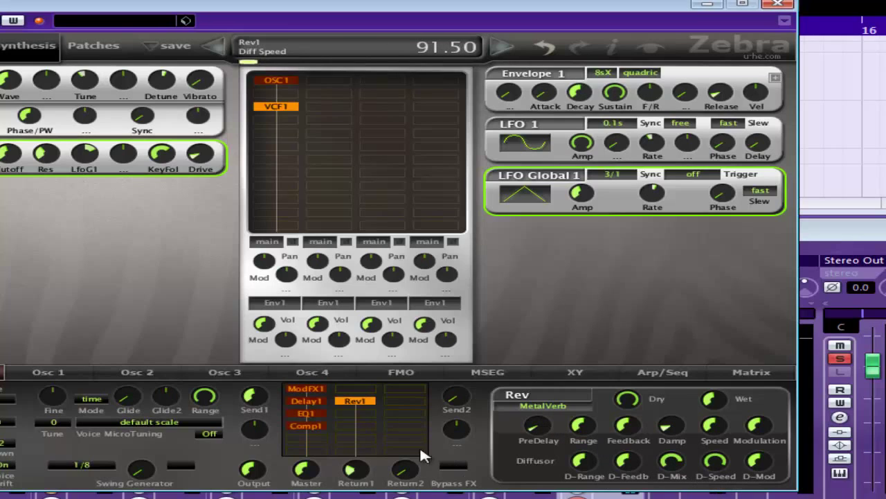
# - Toggle Rev1 off and on in the effects grid to compare the sound, leaving it bypassed
pyautogui.click(363, 403)
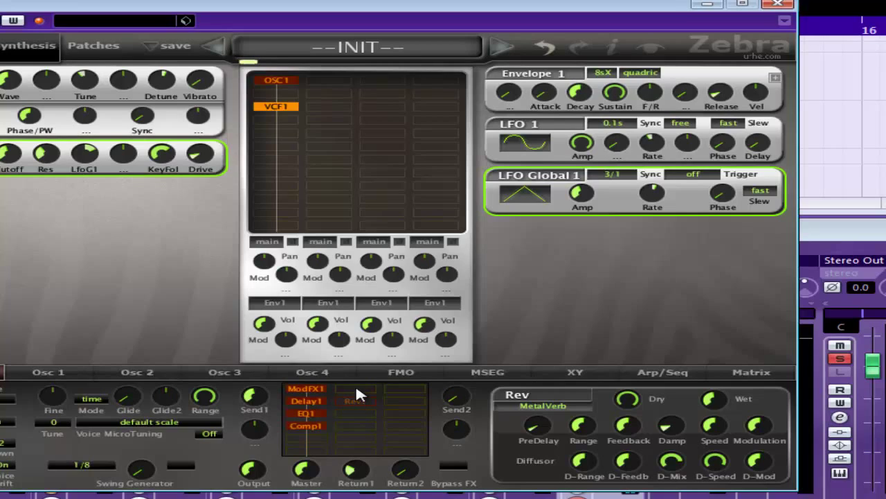
pyautogui.click(355, 401)
pyautogui.click(363, 401)
# - Insert an XMF3 filter below Comp1 in the effects grid and set its filter type to HP3
pyautogui.click(309, 439)
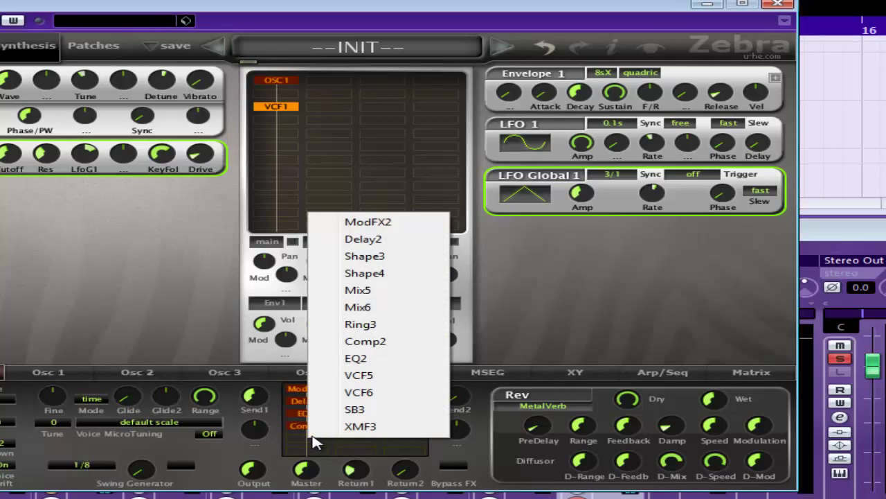
pyautogui.click(354, 424)
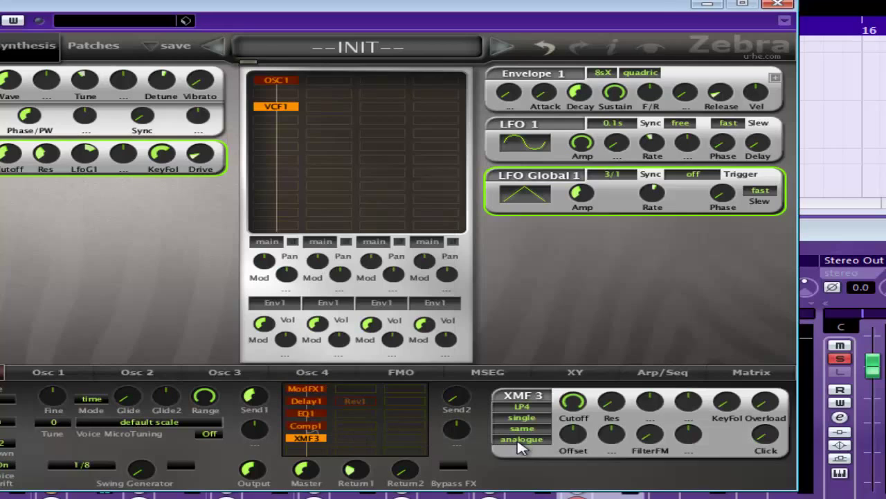
pyautogui.click(530, 407)
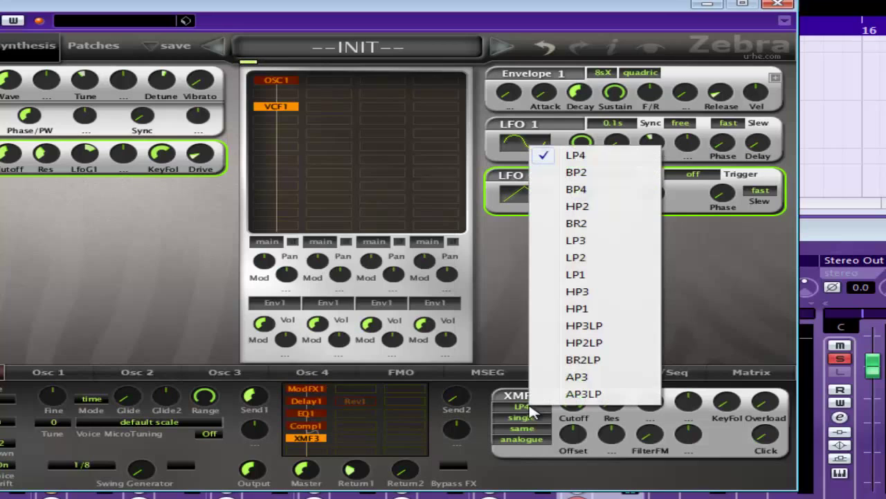
pyautogui.click(585, 291)
# - Shape XMF3 with a lower cutoff, resonance at 27.50, some overload and key follow at 60
pyautogui.moveTo(573, 402); pyautogui.dragTo(568, 481)
pyautogui.moveTo(621, 408); pyautogui.dragTo(626, 360)
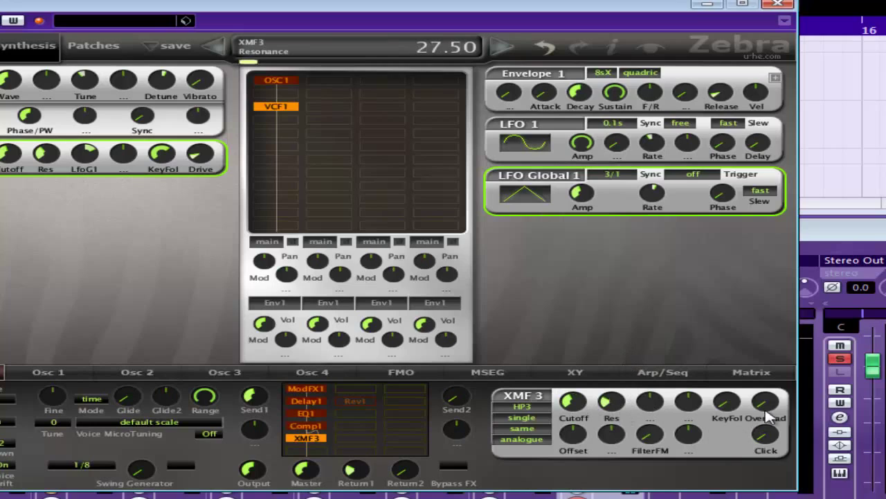
pyautogui.moveTo(765, 410); pyautogui.dragTo(775, 378)
pyautogui.moveTo(726, 401); pyautogui.dragTo(709, 278)
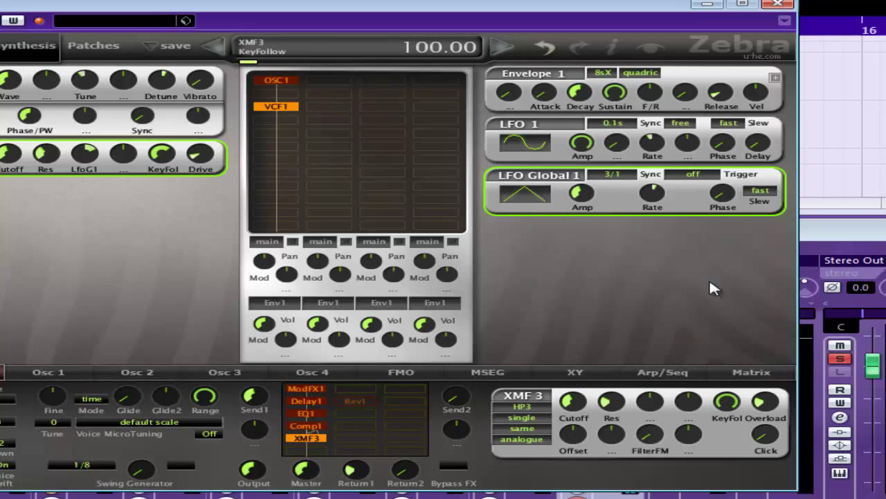
pyautogui.moveTo(726, 414); pyautogui.dragTo(723, 474)
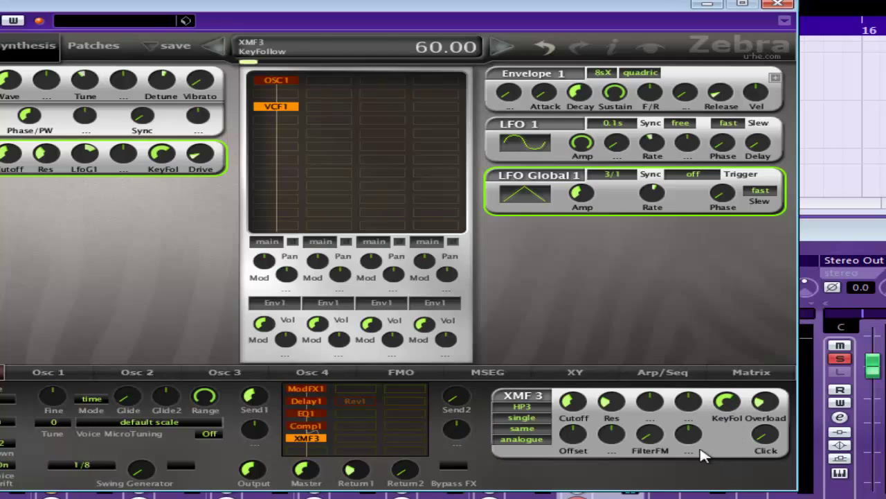
# - Raise XMF3's FilterFM slightly, set its frequency offset to 18 and switch its character from analogue to XMF
pyautogui.moveTo(647, 443); pyautogui.dragTo(666, 411)
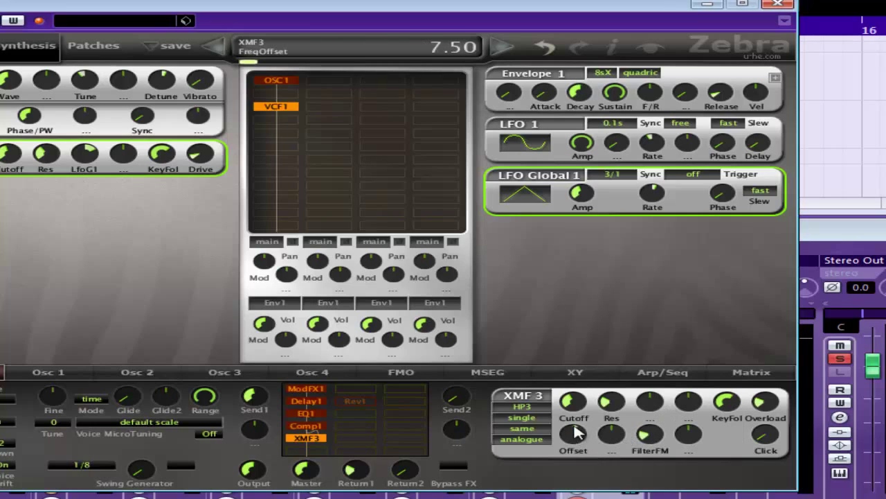
pyautogui.moveTo(575, 432); pyautogui.dragTo(574, 420)
pyautogui.click(539, 439)
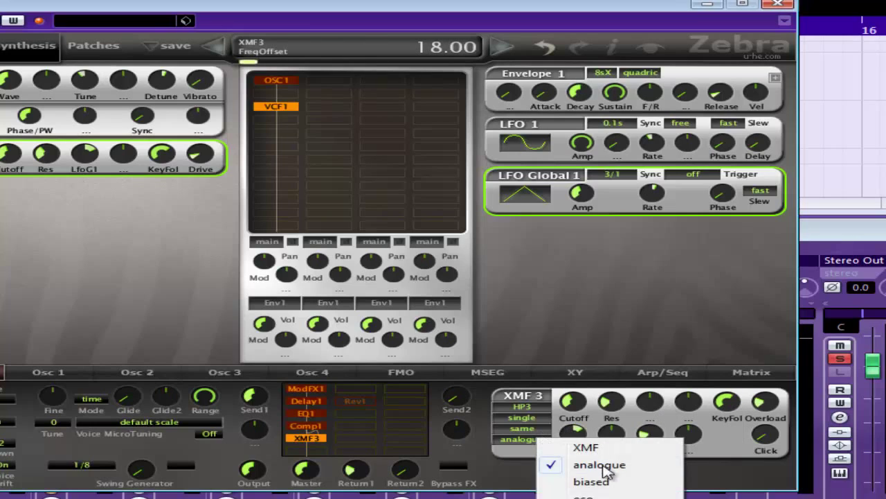
pyautogui.click(604, 449)
# - Readjust XMF3's frequency offset to 12 and its cutoff to 46
pyautogui.moveTo(577, 440); pyautogui.dragTo(578, 448)
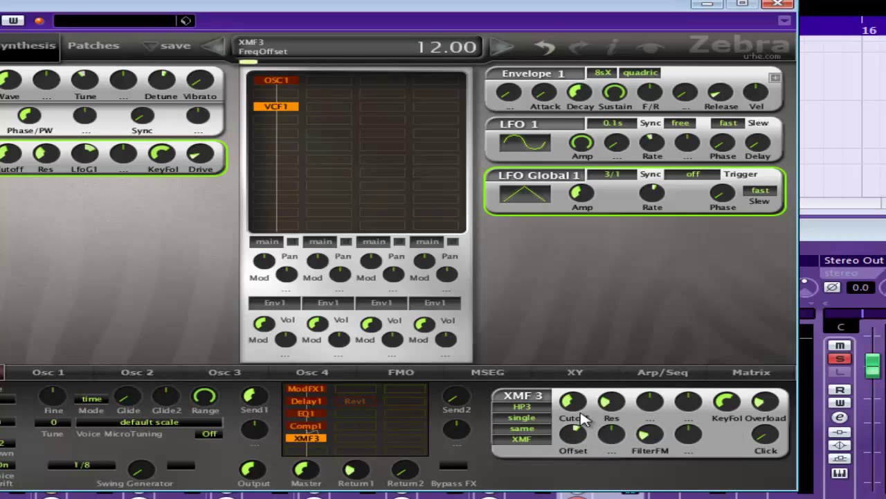
pyautogui.scroll(-6, 584, 417)
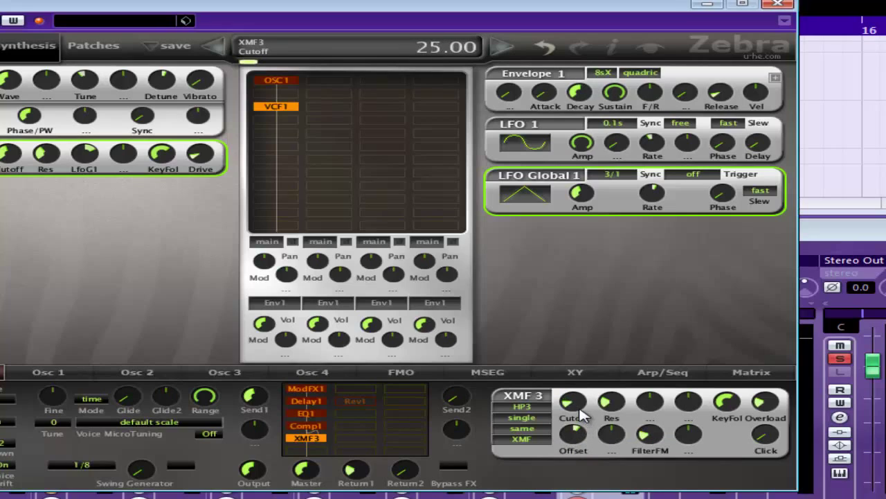
pyautogui.moveTo(582, 413); pyautogui.dragTo(588, 398)
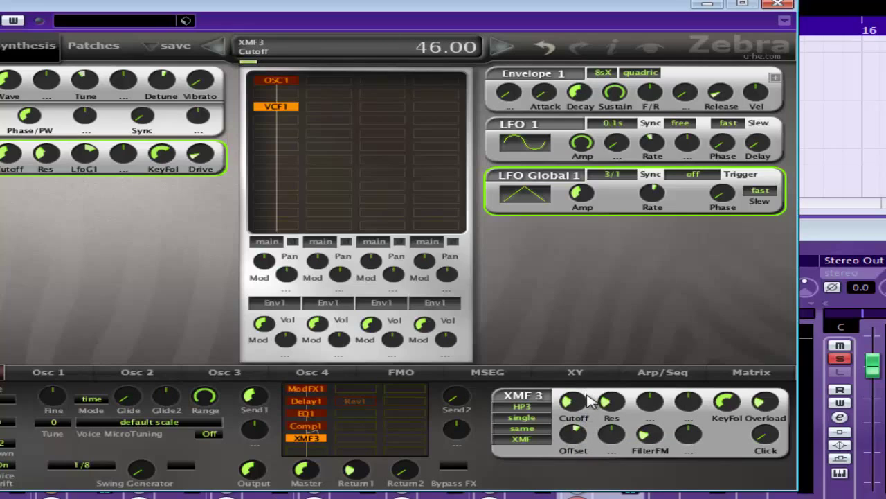